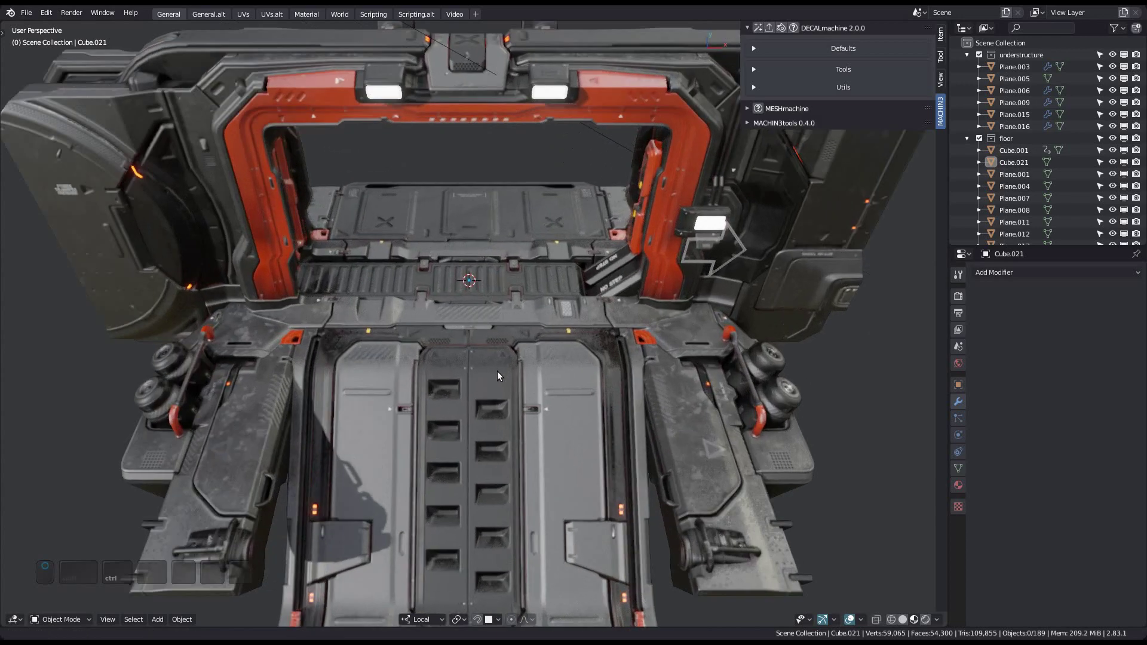
- Isolate the stepped floor mesh in local view and set the Eevee settings preset to None
left_click(482, 343)
key("f")
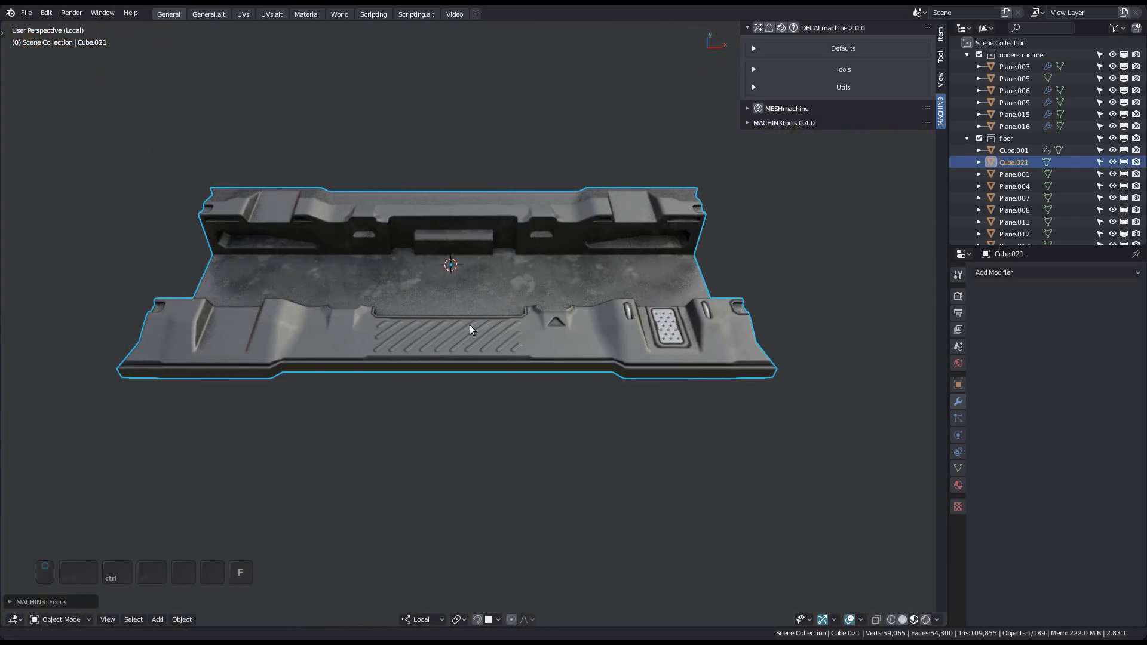
key("Page_Up")
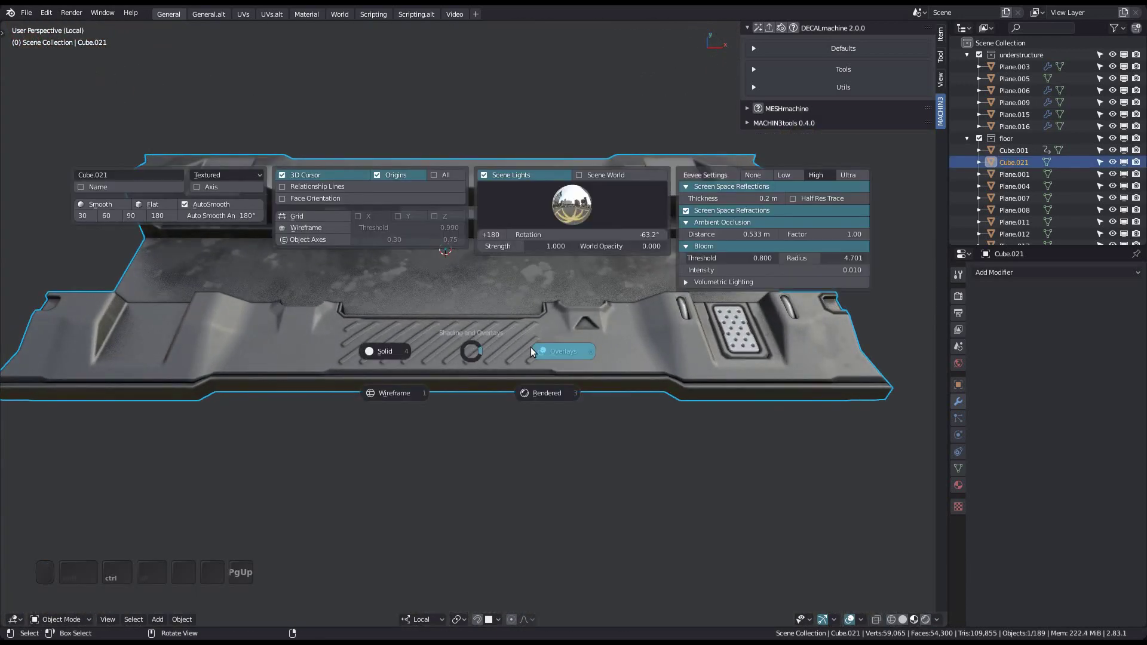
left_click(756, 175)
- Symmetrize the floor mesh in edit mode from its right half to the left and from its front half to the back
middle_click_drag(413, 328, 425, 361)
key("Tab")
middle_click_drag(576, 394, 751, 381, "shift")
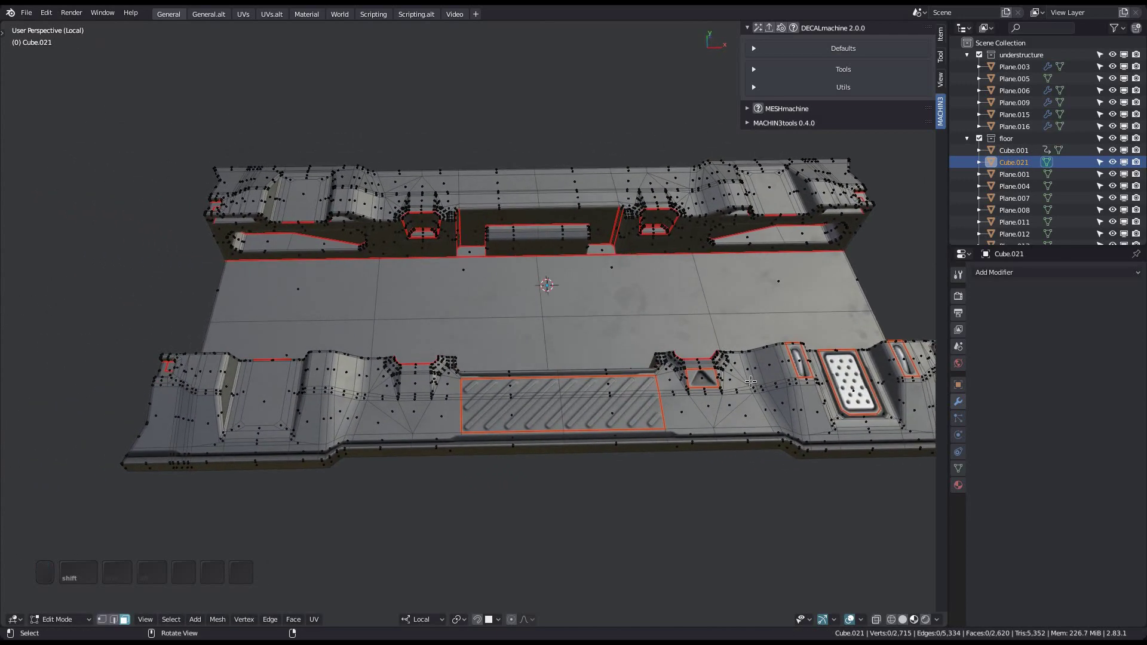
middle_click_drag(604, 292, 315, 463, "shift")
left_click(216, 619)
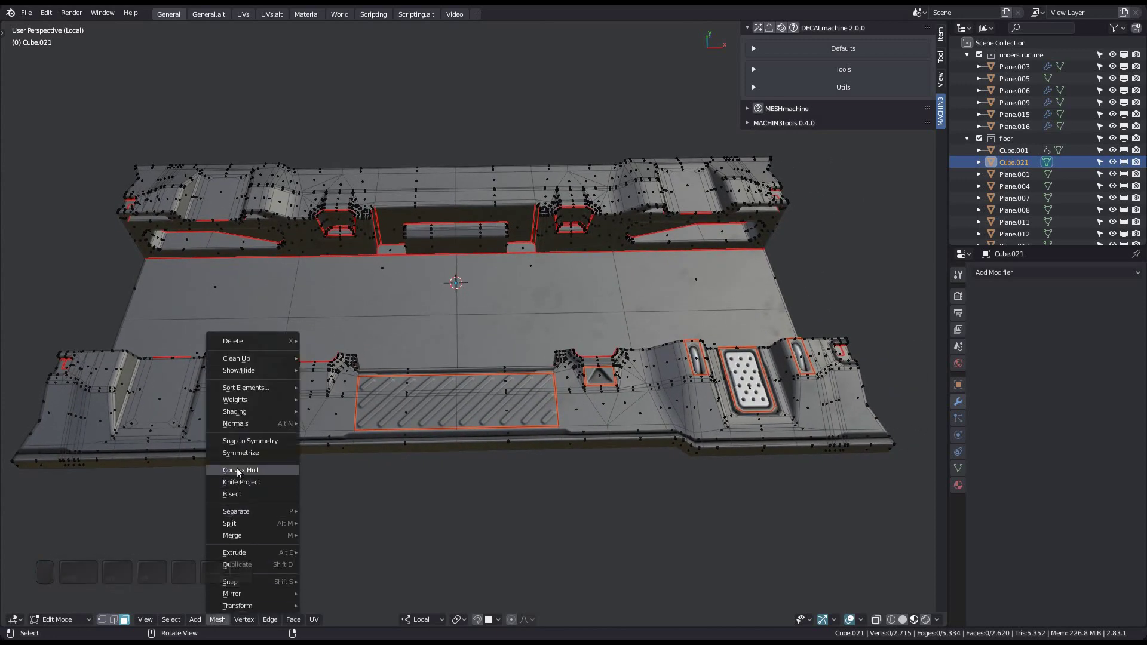
key("Escape")
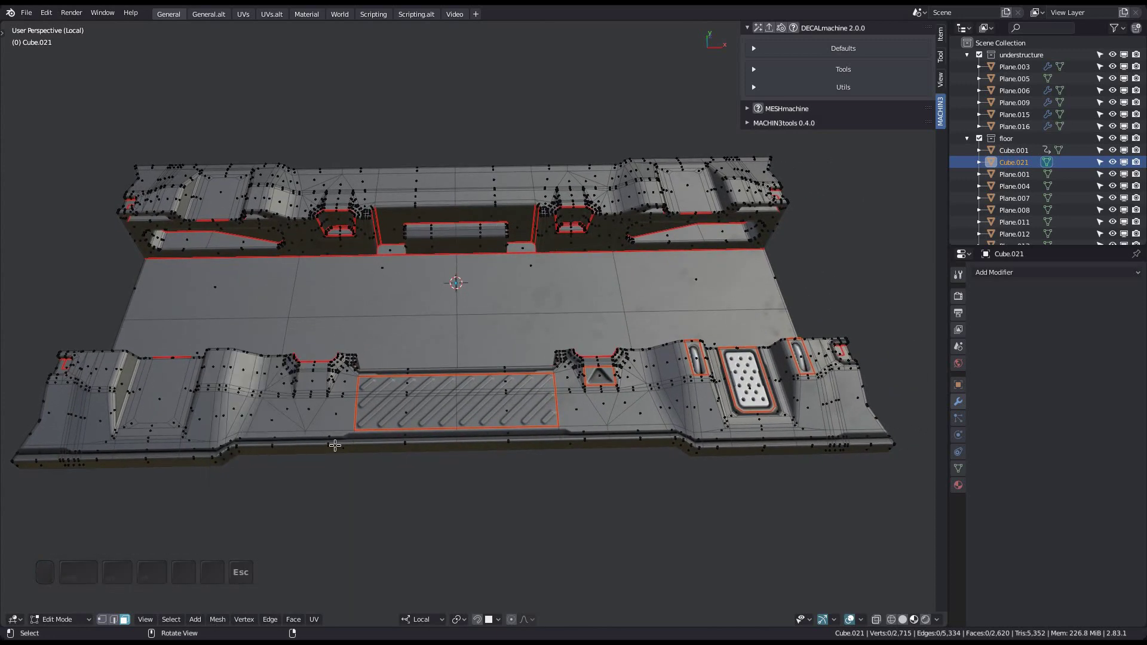
middle_click_drag(376, 415, 384, 395, "shift")
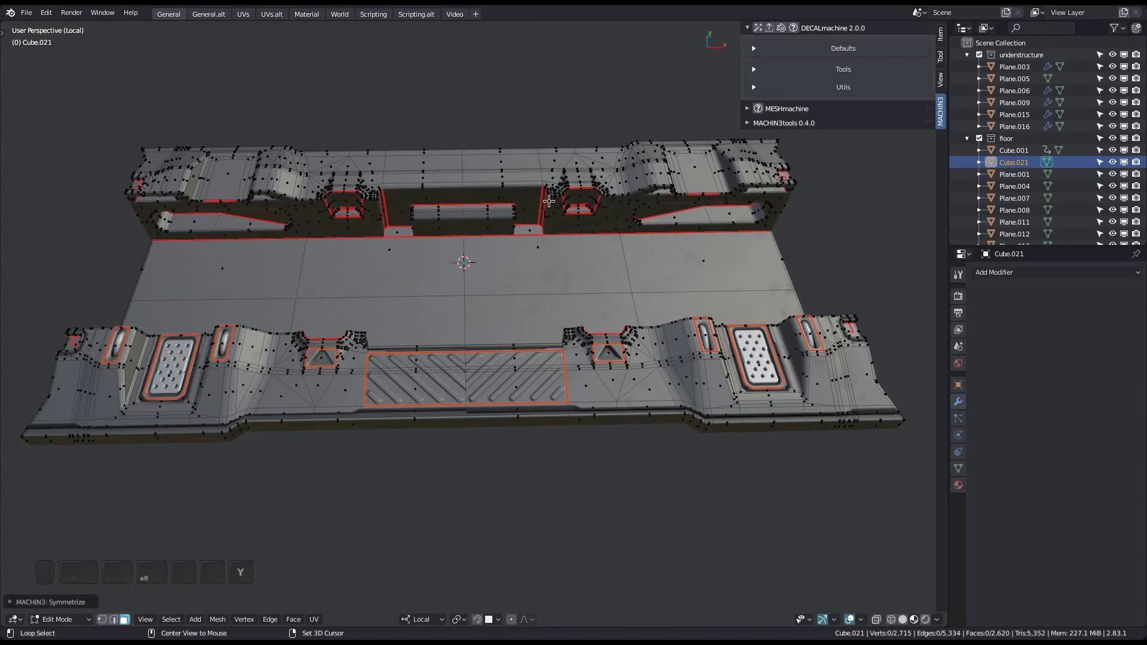
middle_click_drag(475, 285, 477, 311)
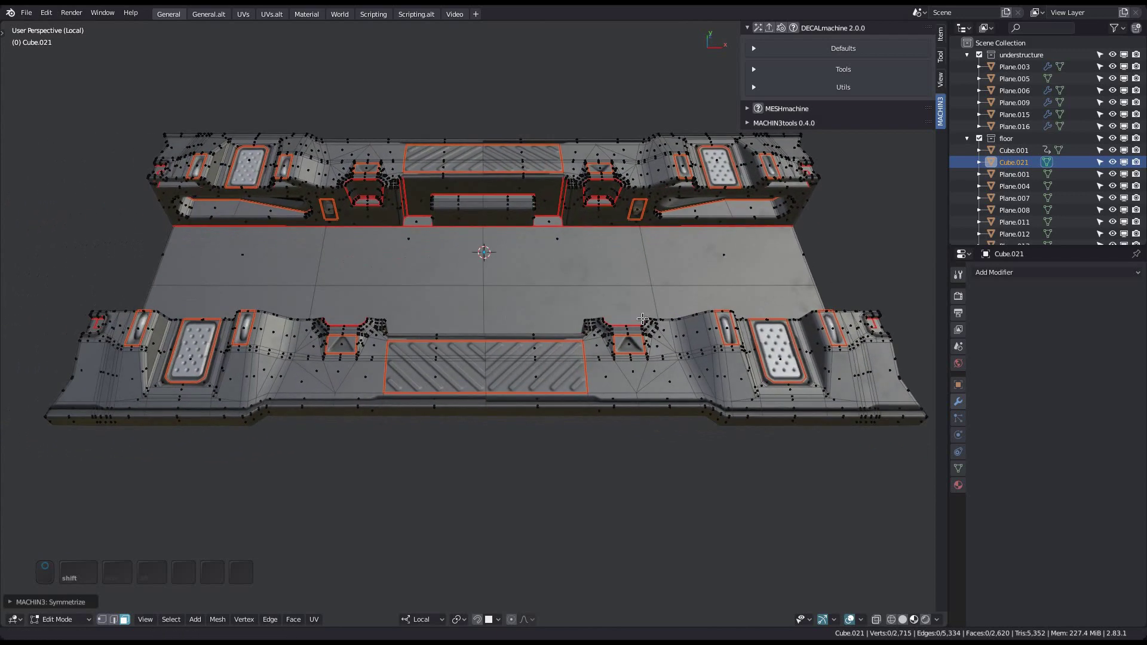
middle_click_drag(605, 316, 408, 327, "shift")
- Examine the perforated panel and slot trims at both ends of the mesh's front side in close-up
scroll(565, 378, "up", 3)
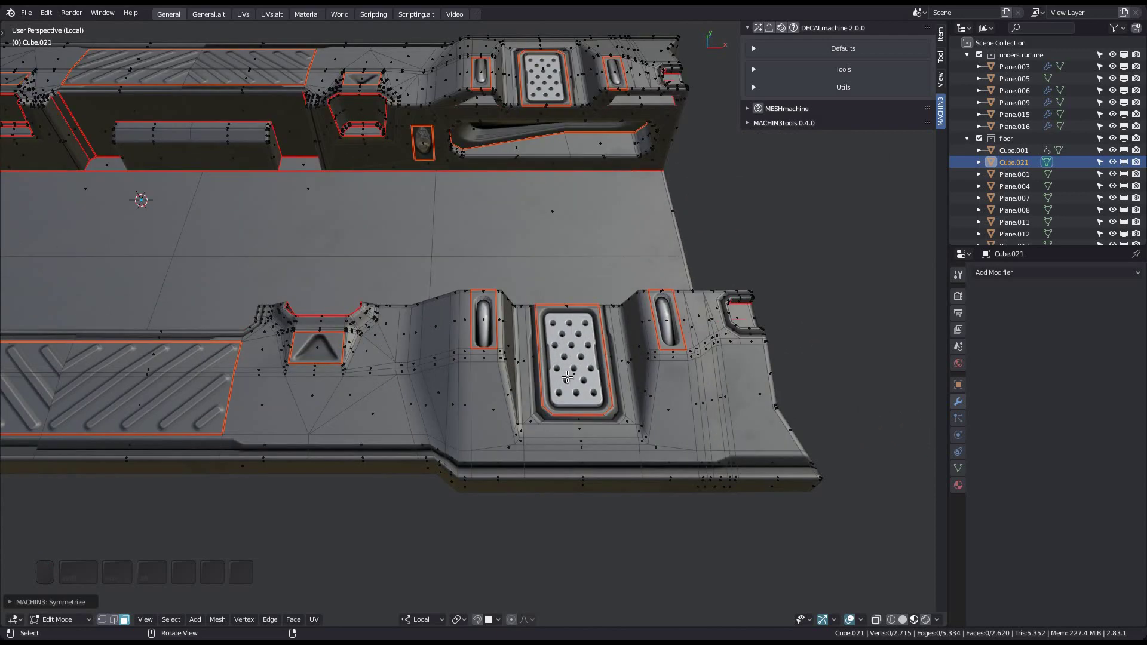
middle_click_drag(567, 377, 456, 380, "shift")
key("f")
key("alt+a")
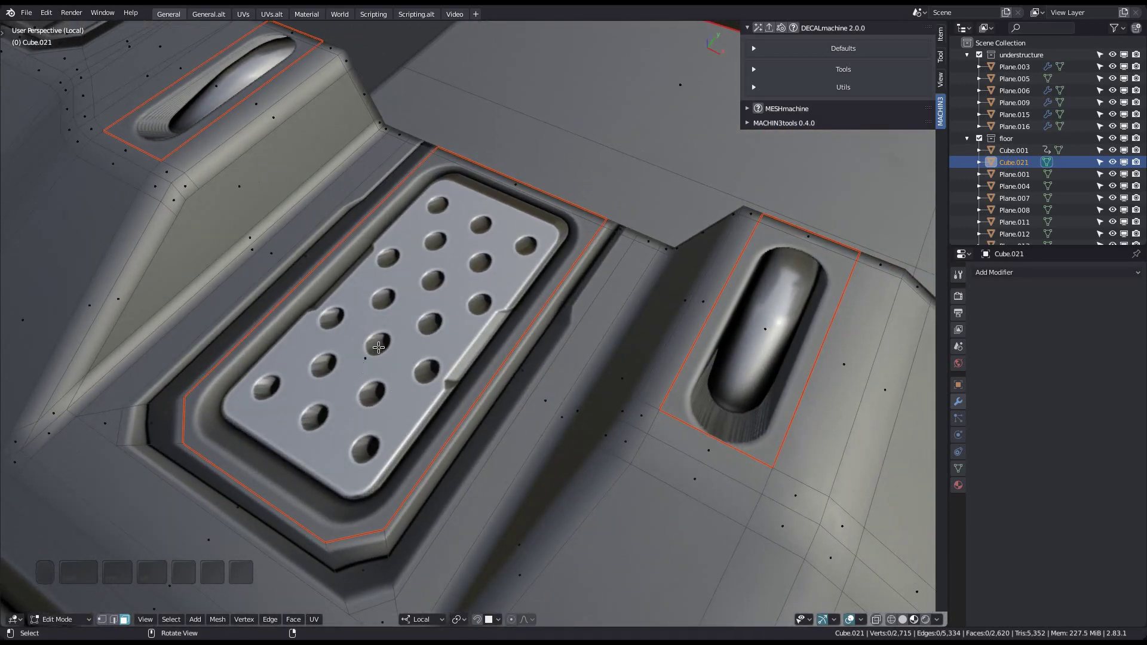
middle_click_drag(378, 347, 413, 356)
middle_click_drag(741, 370, 487, 353, "shift")
scroll(485, 343, "down", 6)
middle_click_drag(866, 371, 530, 315, "shift")
scroll(559, 313, "up", 4)
scroll(559, 313, "up", 3)
scroll(538, 322, "down", 4)
scroll(525, 316, "down", 6)
middle_click_drag(364, 372, 445, 322, "shift")
scroll(571, 356, "up", 4)
- Switch the Parallax quality default off and on again to compare the depth of the perforated panel and slot trims
left_click(872, 49)
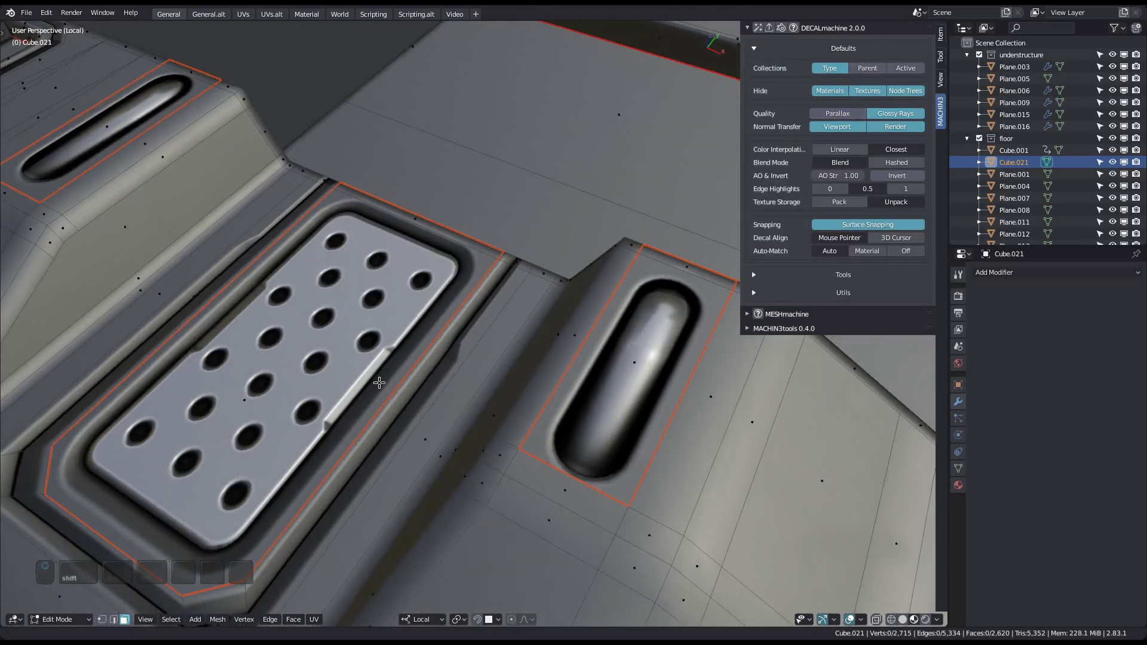
middle_click_drag(379, 383, 365, 413, "ctrl")
middle_click_drag(364, 391, 508, 340)
middle_click_drag(589, 358, 620, 388, "ctrl")
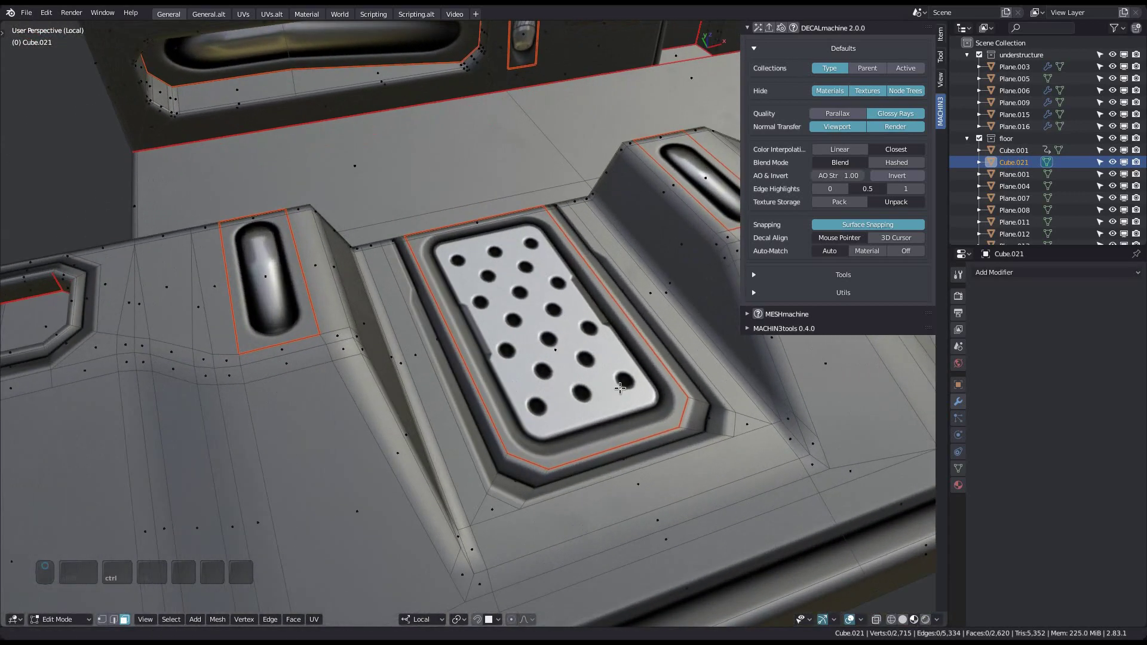
middle_click_drag(597, 349, 352, 364, "shift")
middle_click_drag(489, 275, 478, 323, "ctrl")
middle_click_drag(538, 352, 508, 287)
scroll(438, 374, "up", 4)
left_click(838, 113)
- Switch to the UVs workspace and select the mirrored perforated panel's main face and its thin end strip
middle_click_drag(135, 285, 395, 336, "shift")
key("Pause")
left_click(380, 224)
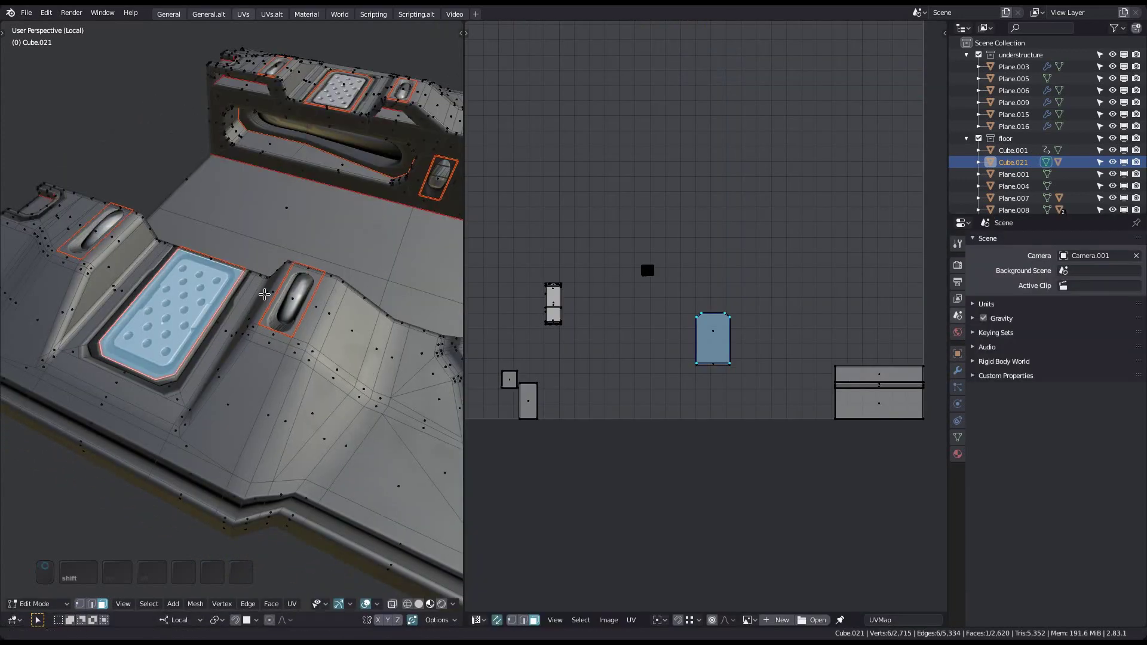
middle_click_drag(264, 294, 335, 305)
middle_click_drag(335, 304, 406, 292, "ctrl")
left_click(269, 259, "shift")
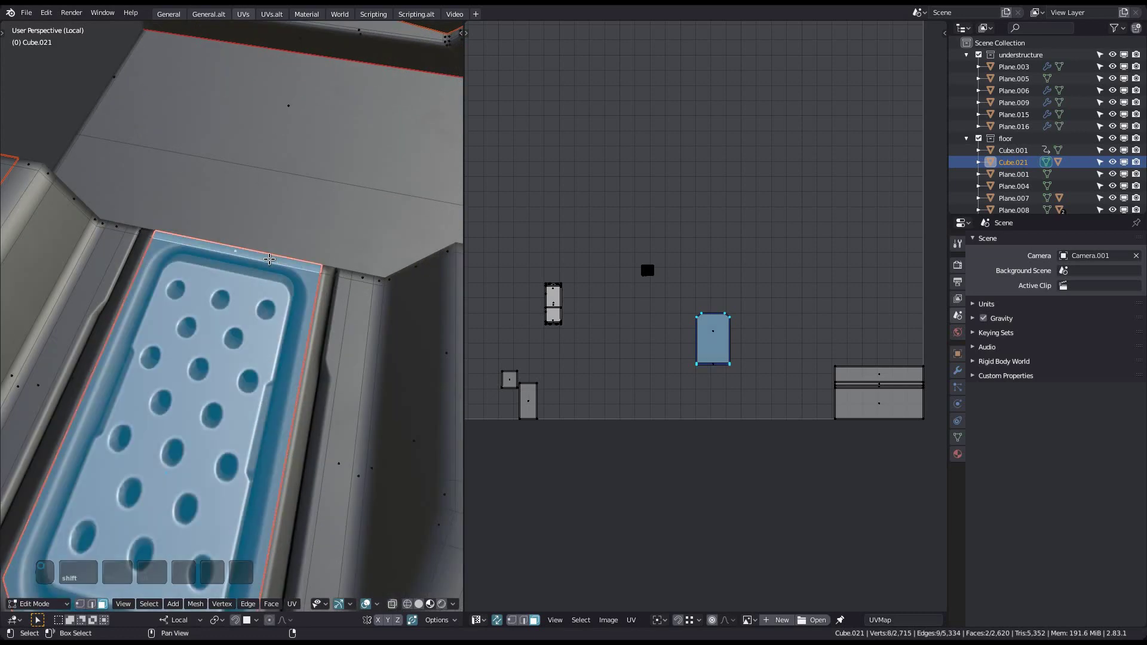
- Flip the selected panel faces' UVs with Mirror Trim and clear the selection
scroll(270, 258, "down", 4)
scroll(269, 259, "up", 1)
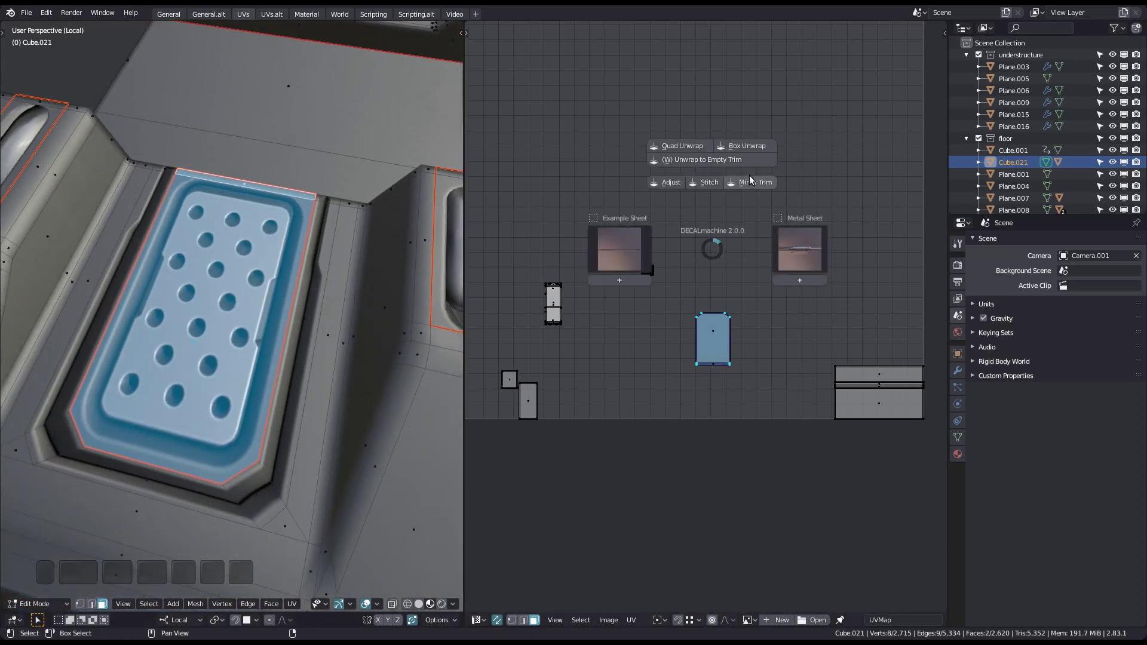
key("Escape")
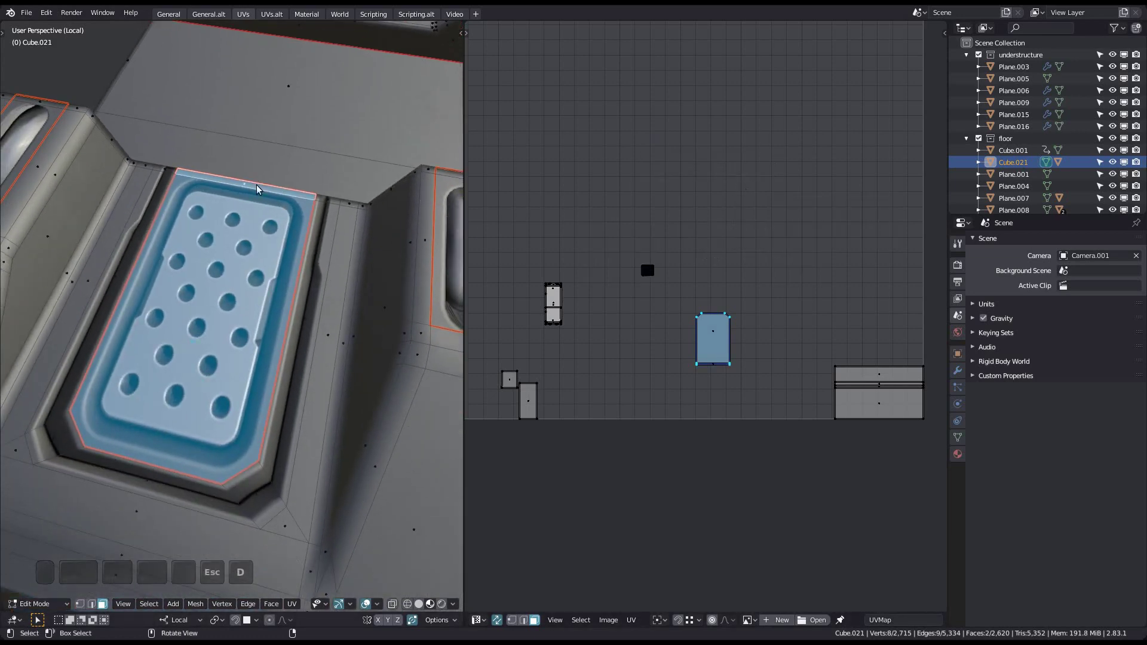
key("d")
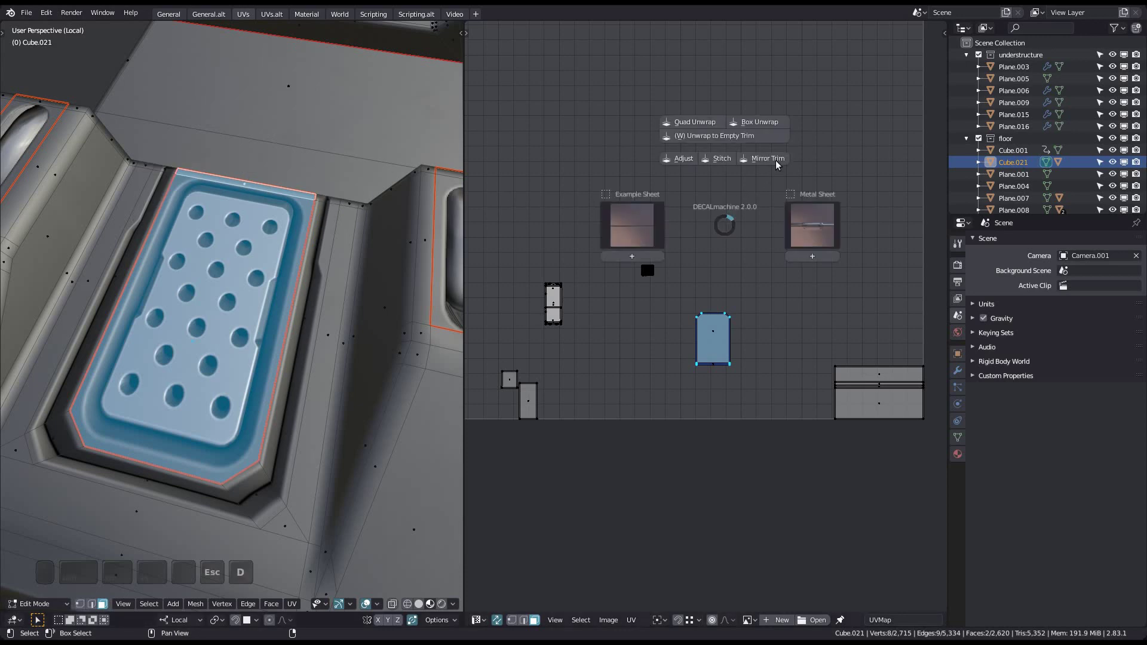
left_click(780, 159)
middle_click_drag(184, 304, 206, 399)
key("alt+a")
- Maximize the 3D view and examine the perforated panel and slot trims on the left front and left back sides
scroll(299, 304, "down", 5)
key("shift+space")
middle_click_drag(553, 368, 353, 360, "shift")
scroll(353, 360, "down", 5)
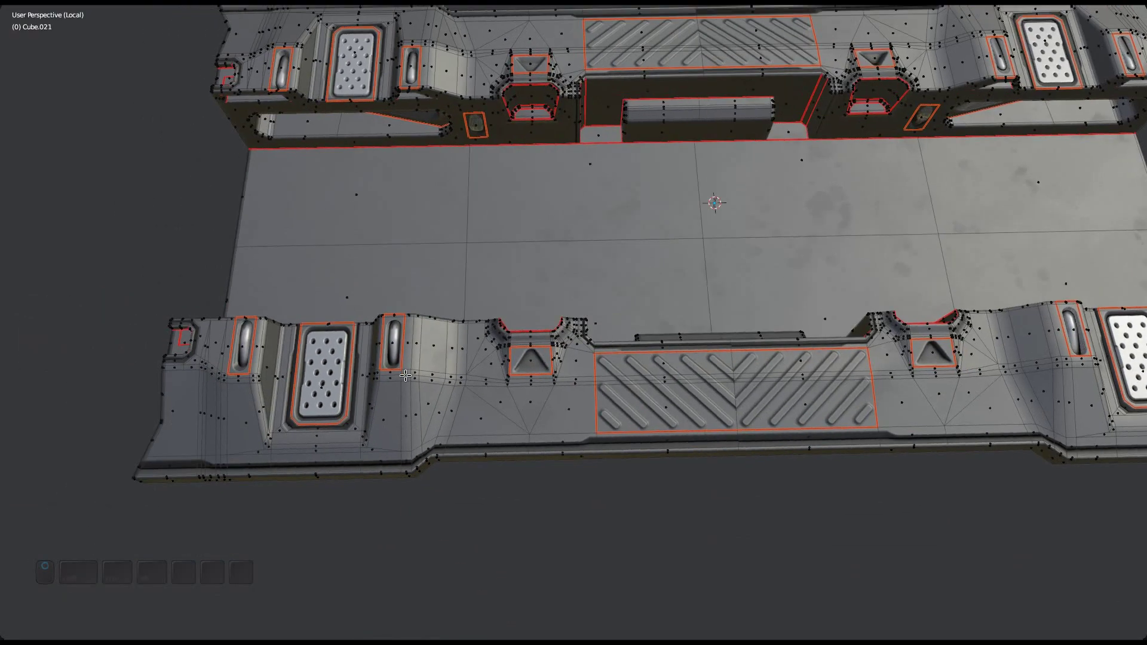
middle_click_drag(412, 382, 403, 374)
middle_click_drag(439, 331, 461, 501, "shift")
scroll(377, 215, "up", 5)
left_click(412, 257)
key("f")
middle_click_drag(436, 328, 485, 317)
scroll(485, 317, "down", 1)
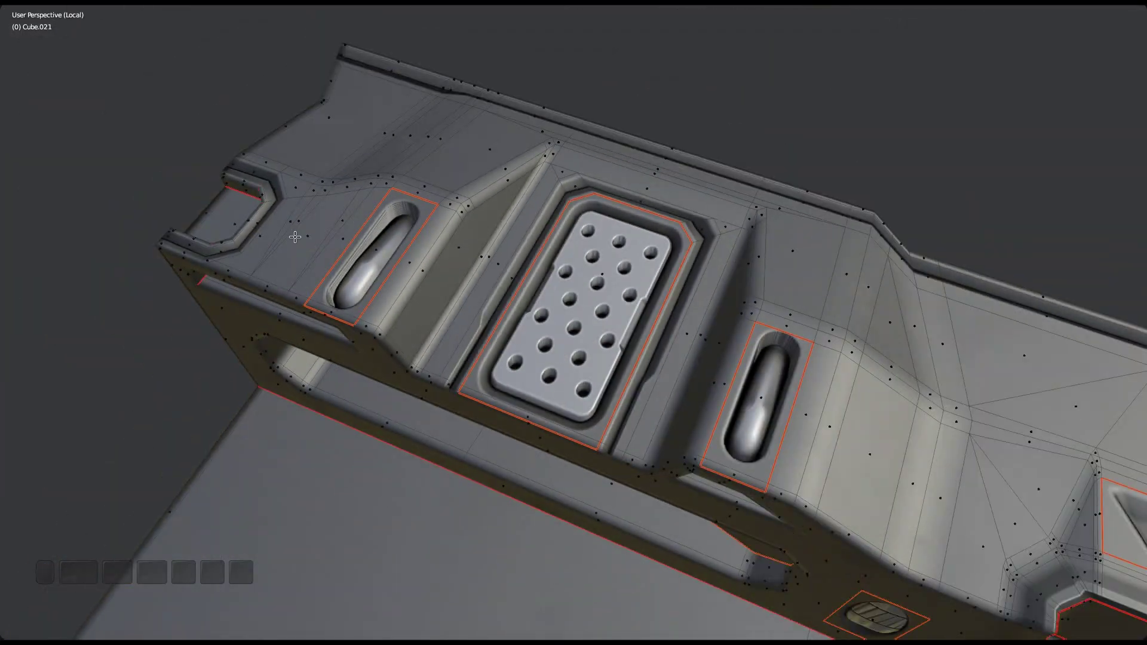
- Examine the trims across the whole symmetrized mesh, comparing its four quadrants
middle_click_drag(721, 387, 417, 258, "shift")
scroll(508, 301, "down", 4)
scroll(514, 308, "down", 2)
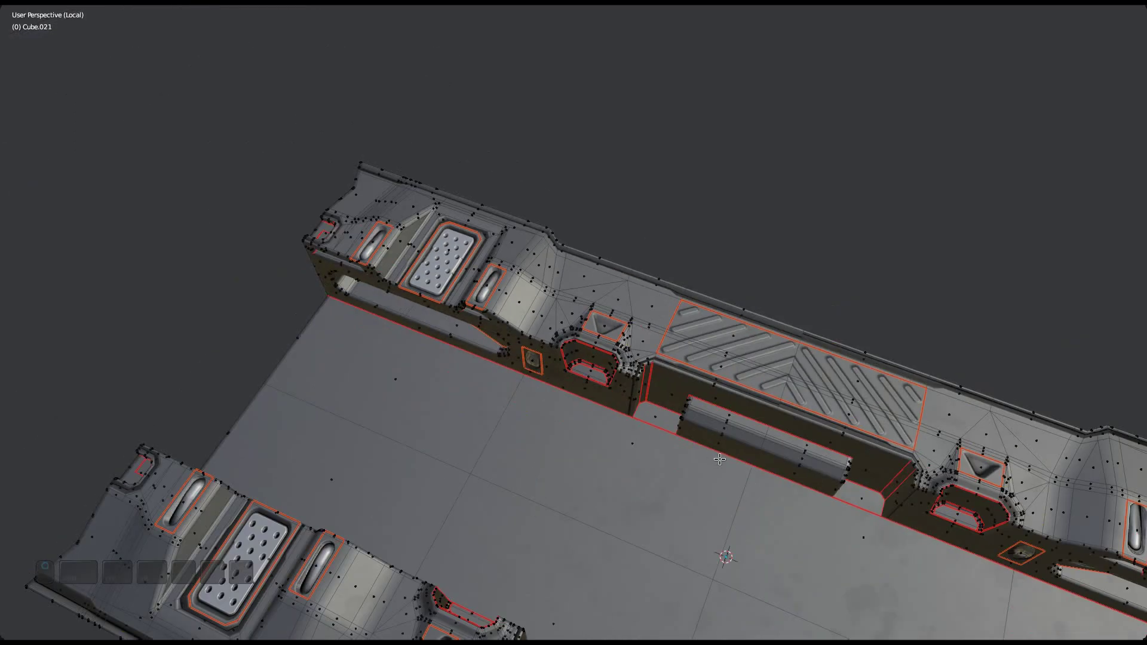
middle_click_drag(720, 460, 747, 469)
middle_click_drag(746, 469, 674, 292, "shift")
scroll(674, 291, "down", 3)
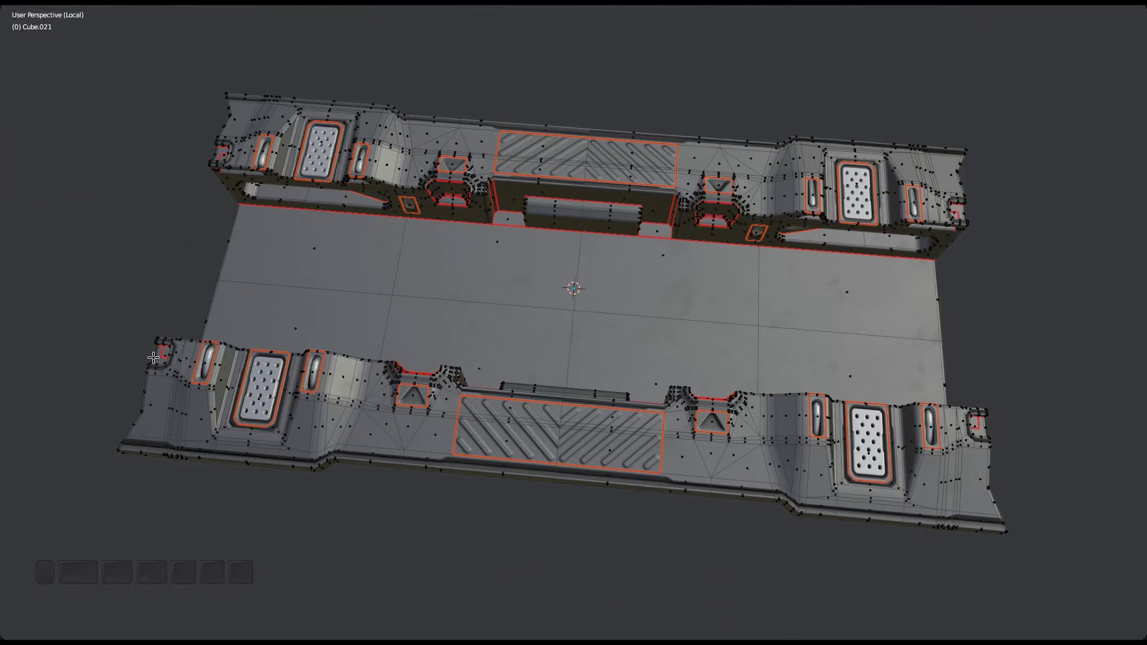
middle_click_drag(415, 248, 406, 256, "shift")
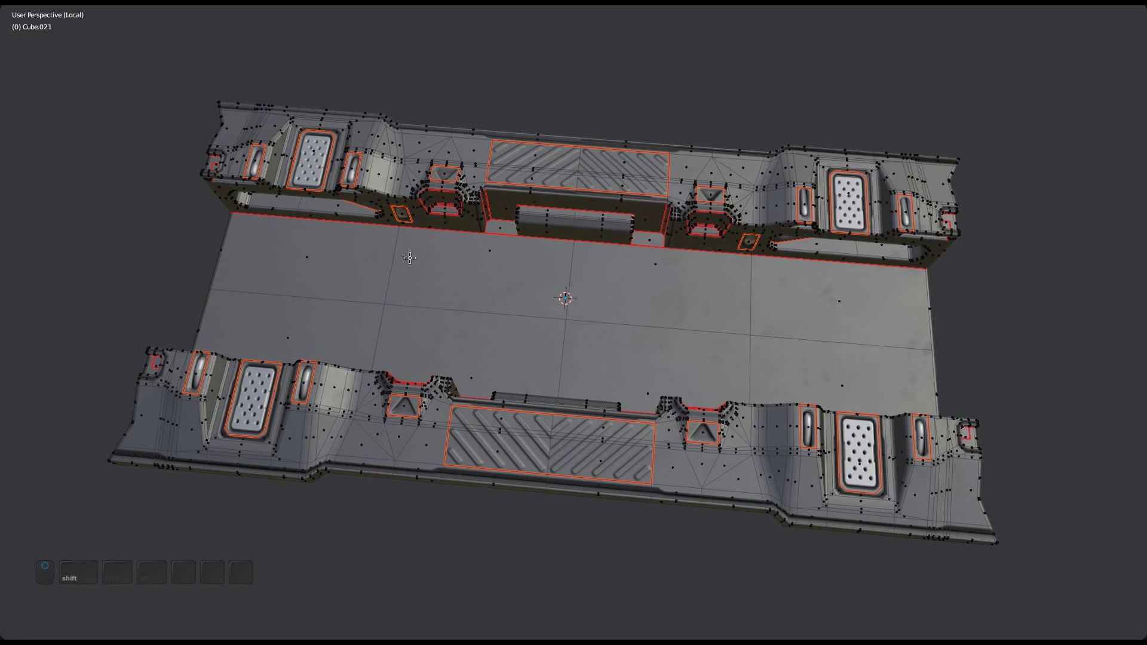
middle_click_drag(504, 332, 517, 326)
middle_click_drag(517, 326, 522, 346, "shift")
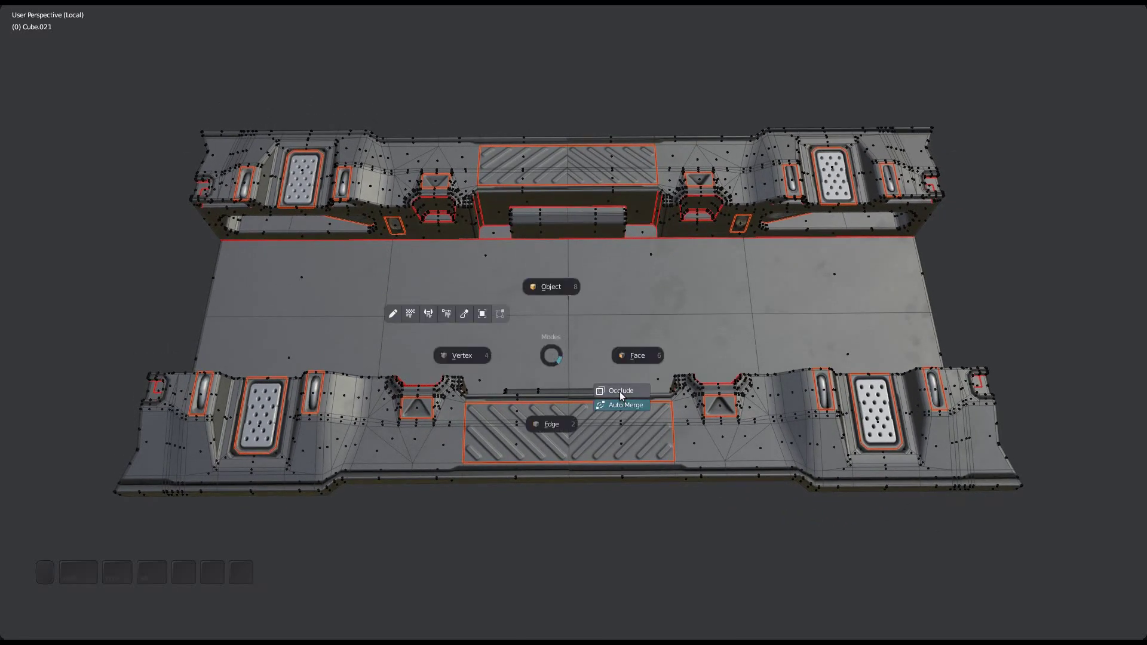
- Toggle occlusion, box-select the front-right and back-left quadrants of the mesh in top view, and hide them
left_click(620, 393)
key("Page_Down")
left_click(597, 454)
middle_click_drag(657, 377, 622, 361, "shift")
left_click_drag(956, 281, 542, 485)
left_click_drag(112, 60, 545, 308)
key("h")
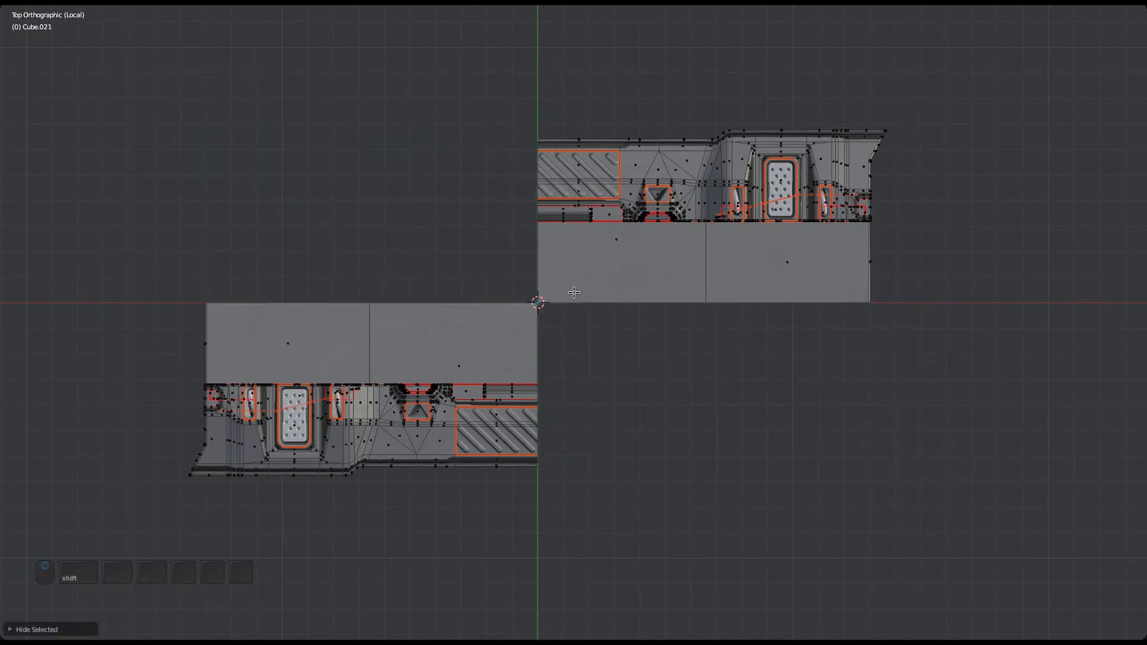
- Select the diagonal-striped trim faces on both remaining quadrants and hide them
scroll(577, 311, "up", 1, "shift")
middle_click_drag(507, 373, 503, 318)
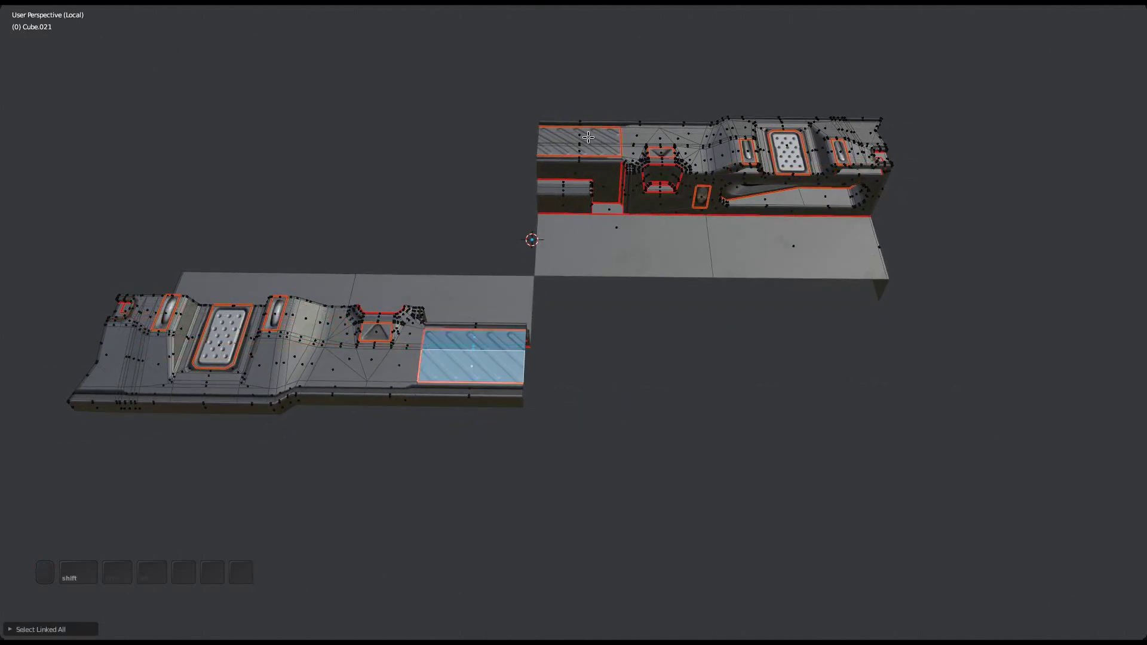
middle_click_drag(495, 359, 568, 358, "shift")
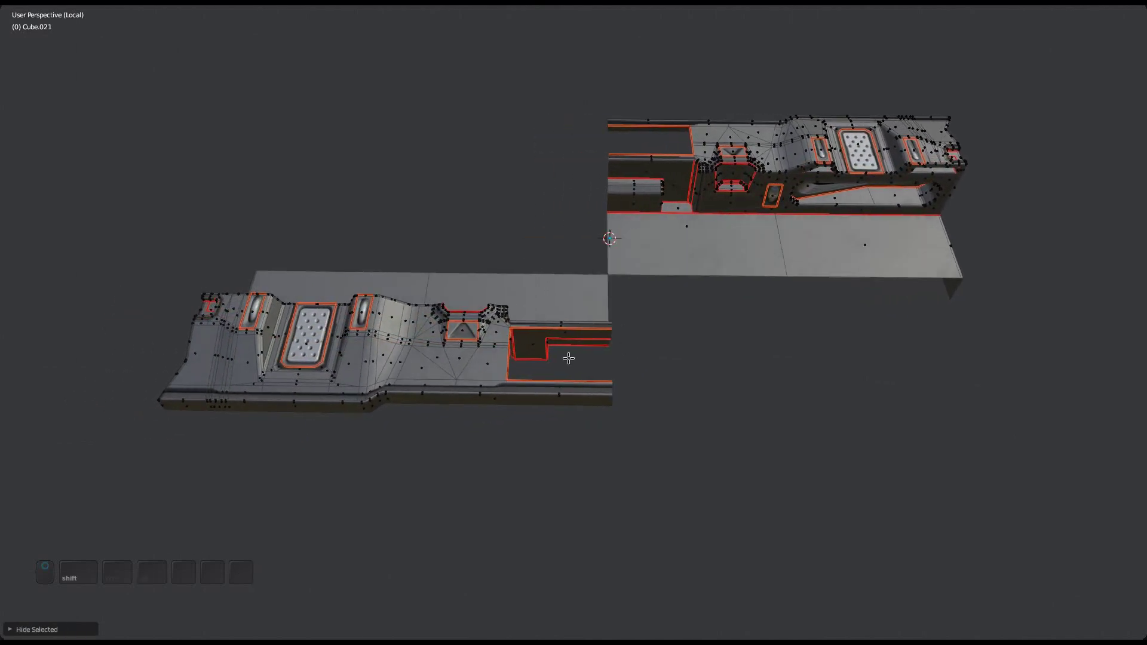
- Examine the front-left perforated panel up close and its island in the UV editor
scroll(491, 366, "up", 2)
mouse_move(491, 379)
middle_mouse_down()
mouse_move(486, 427)
mouse_move(489, 401)
middle_mouse_up()
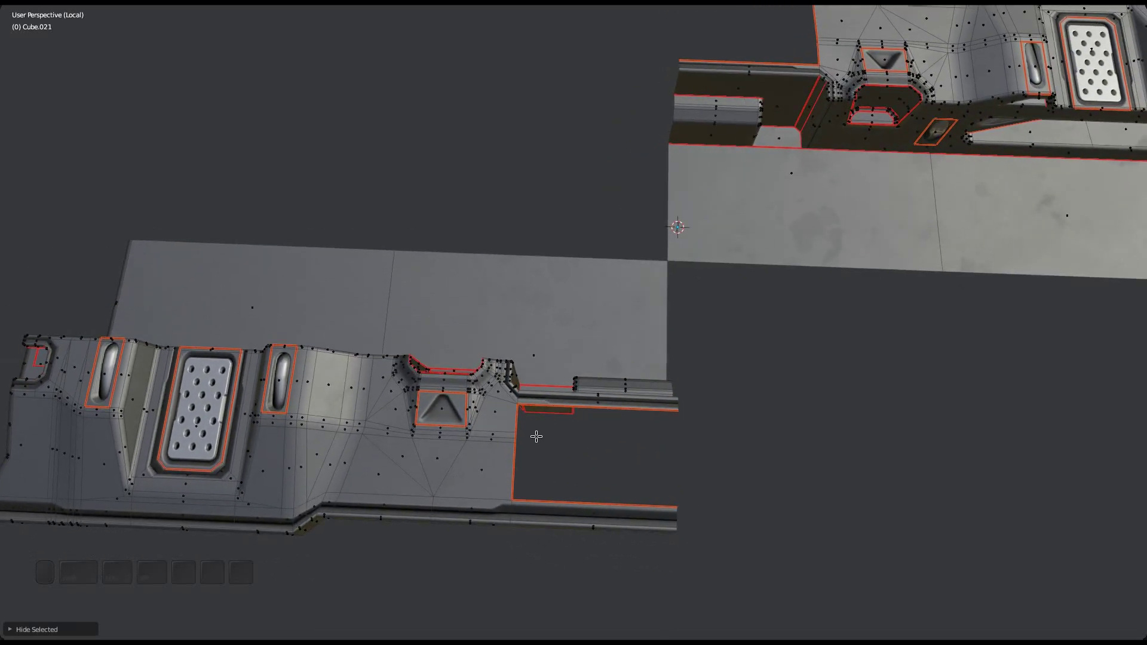
middle_click_drag(454, 437, 637, 409, "shift")
scroll(413, 358, "up", 6)
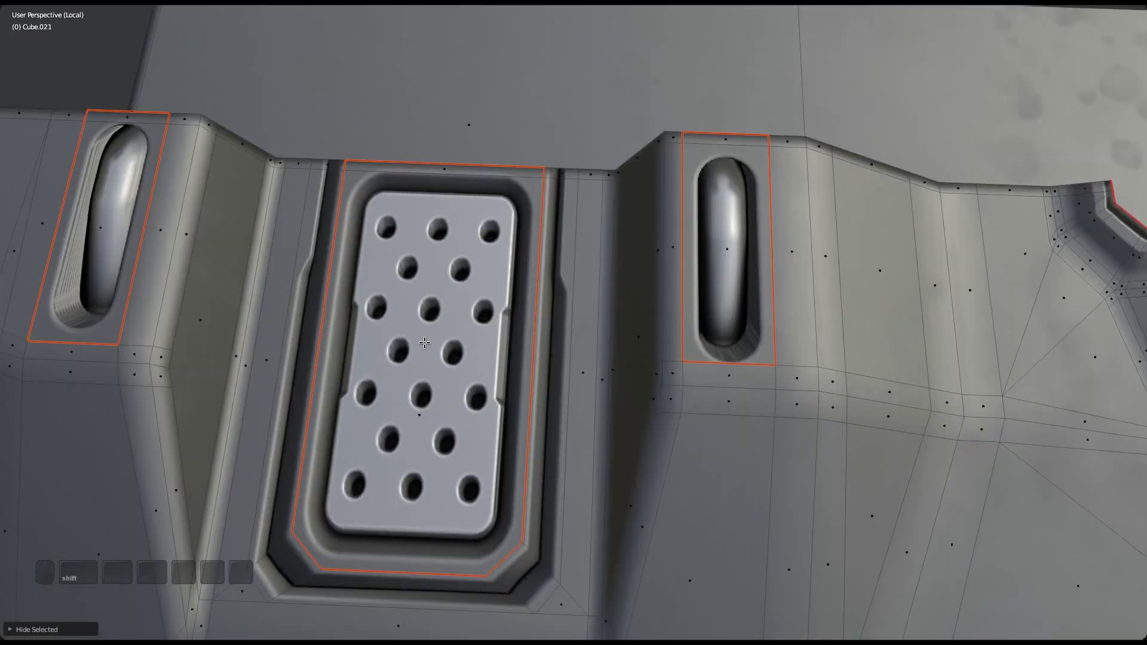
key("alt+h")
key("ctrl+space")
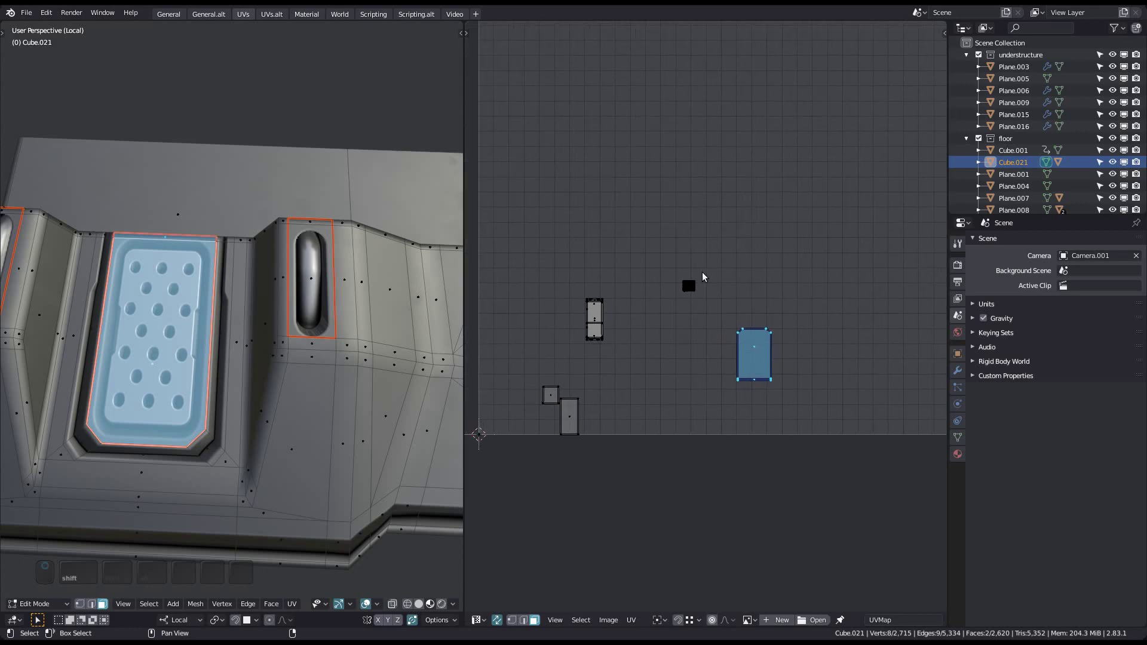
key("alt+a")
middle_click_drag(183, 329, 278, 330, "shift")
scroll(244, 282, "up", 5)
scroll(242, 283, "down", 7)
scroll(277, 331, "down", 3)
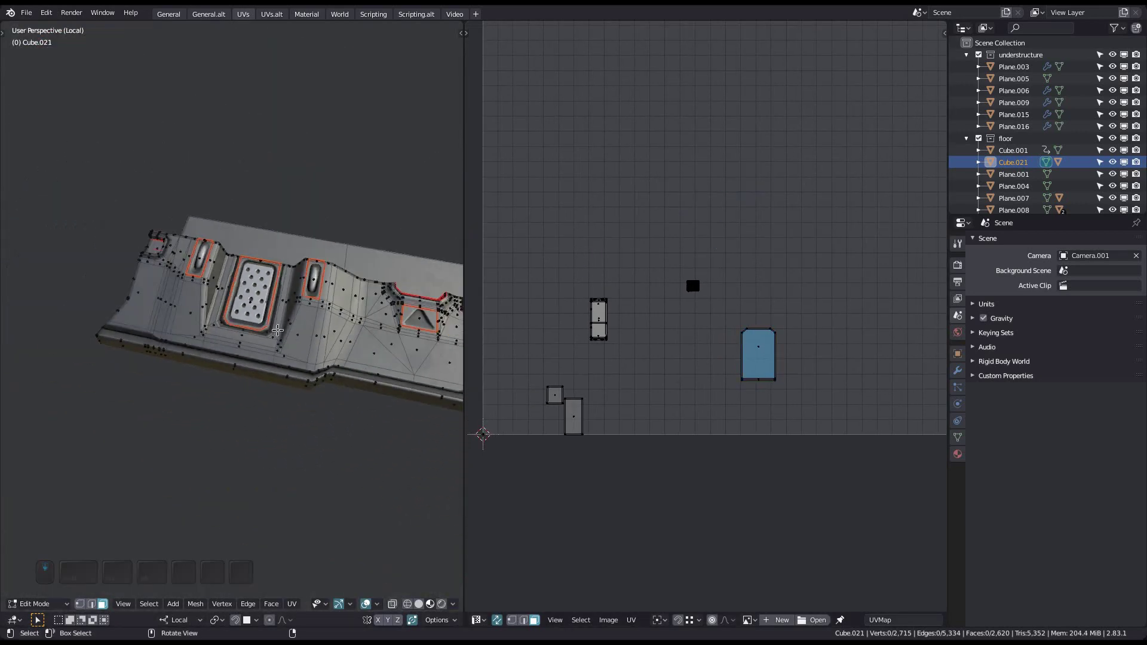
- Box-select the trim islands in the UV editor, excluding the small black island, and flip them with Mirror Trim
scroll(656, 340, "down", 3)
left_click_drag(518, 252, 901, 460)
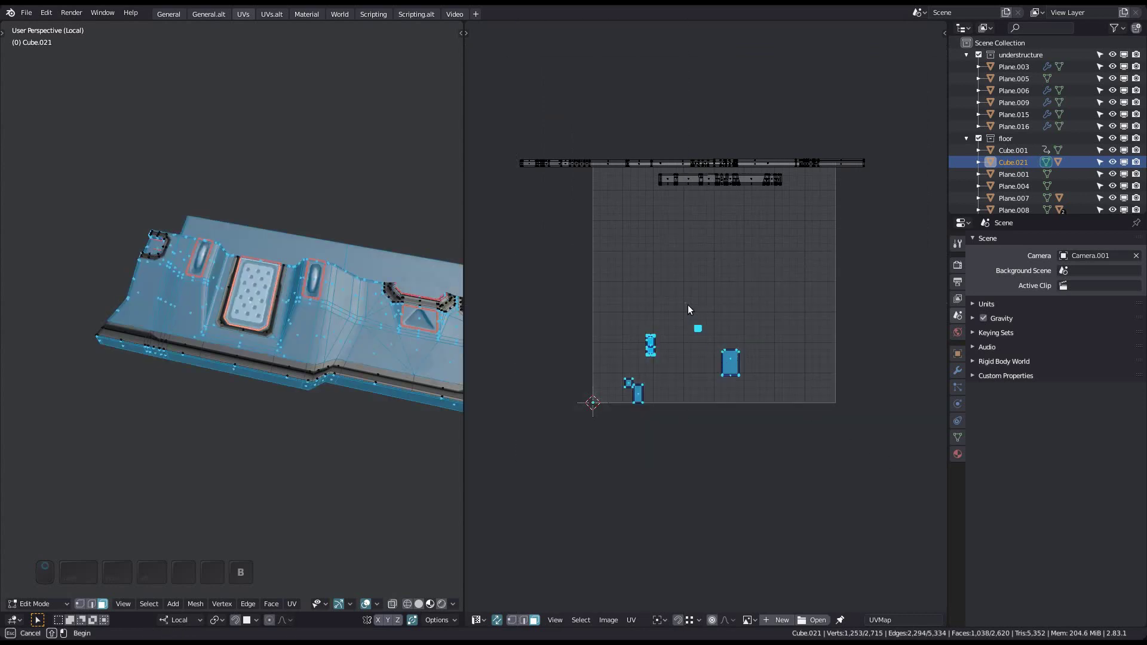
left_click_drag(709, 338, 708, 341, "ctrl")
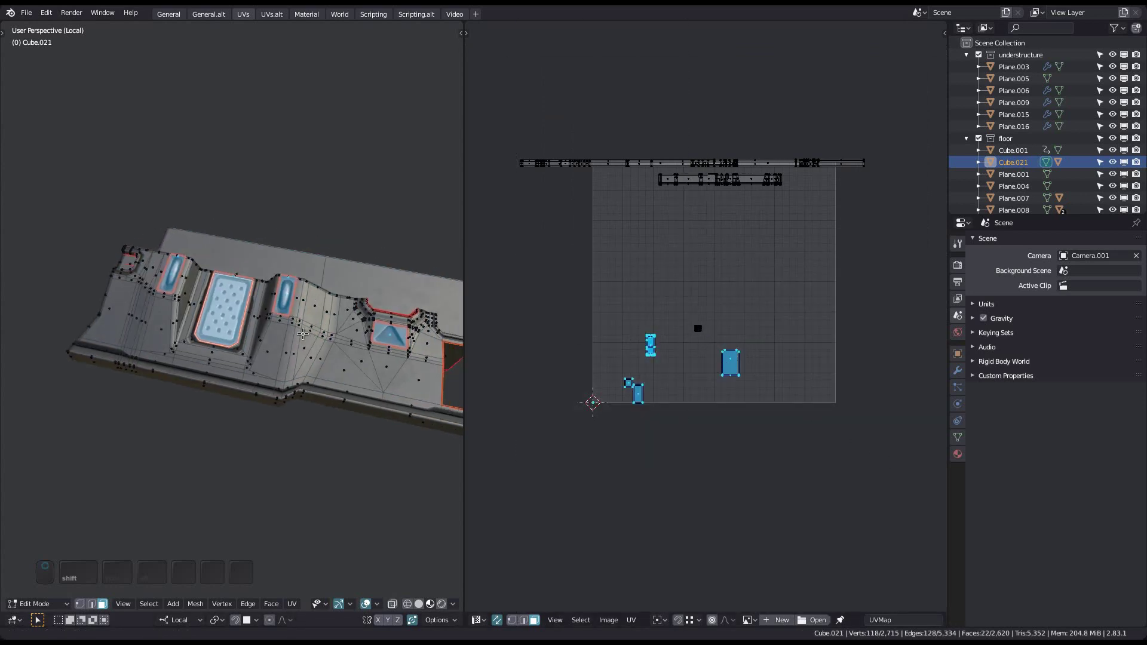
key("shift+d")
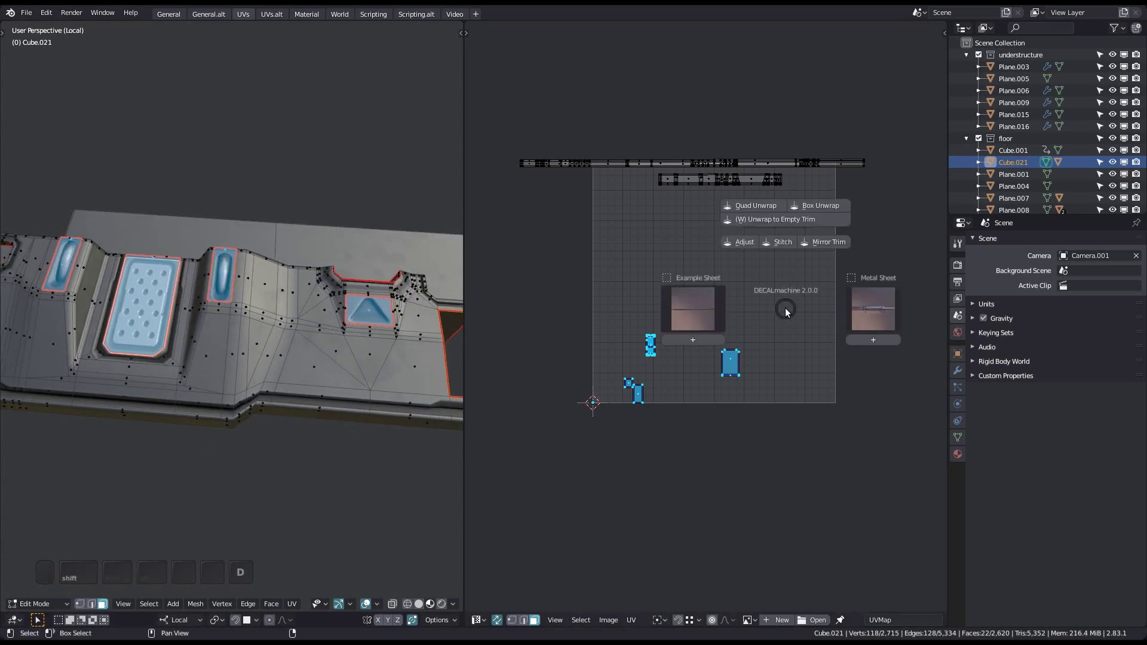
left_click(828, 241)
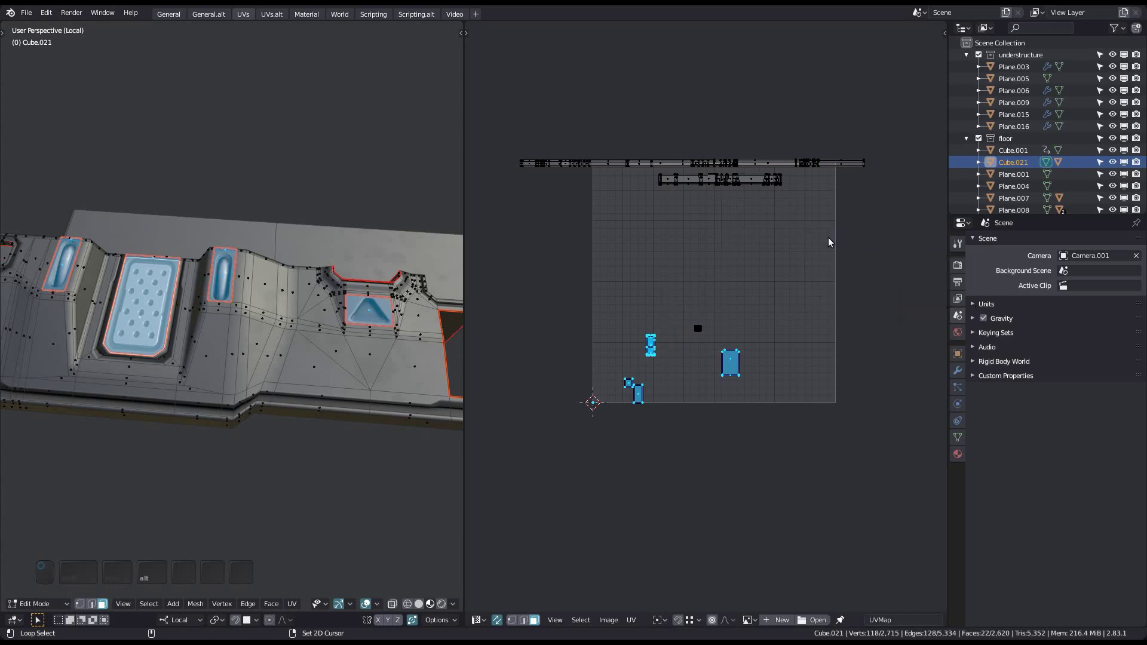
- Maximize the 3D view and examine the flipped oval recesses beside the front-left perforated panel up close
key("ctrl+alt+space")
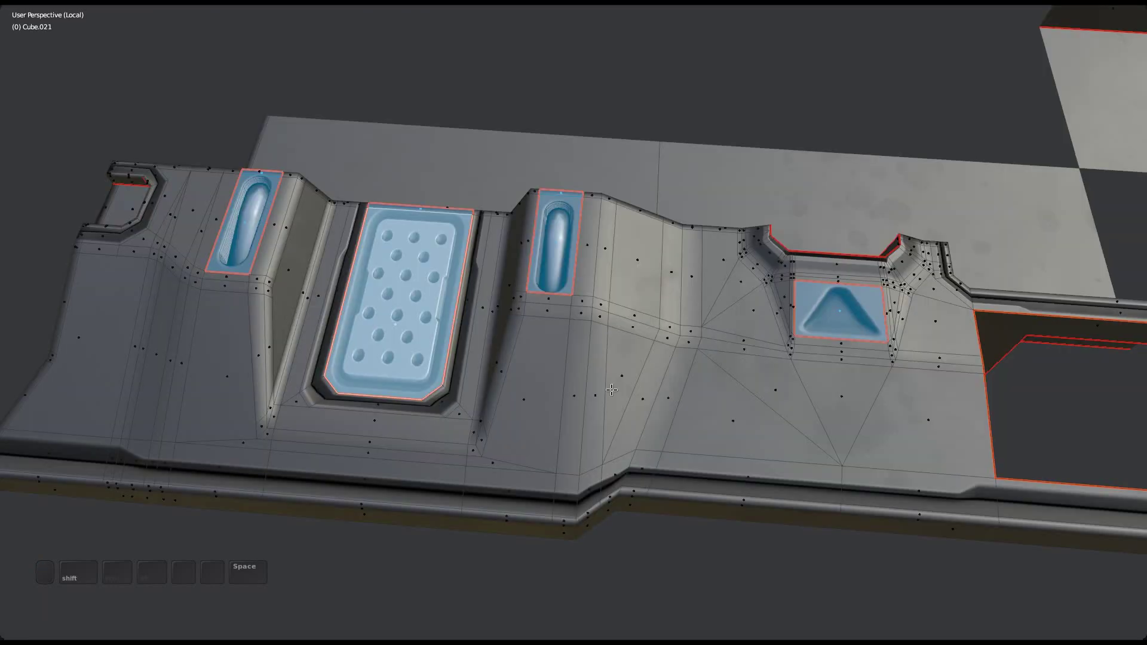
middle_click_drag(556, 266, 452, 321, "shift")
key("a")
left_click(452, 320)
key("f")
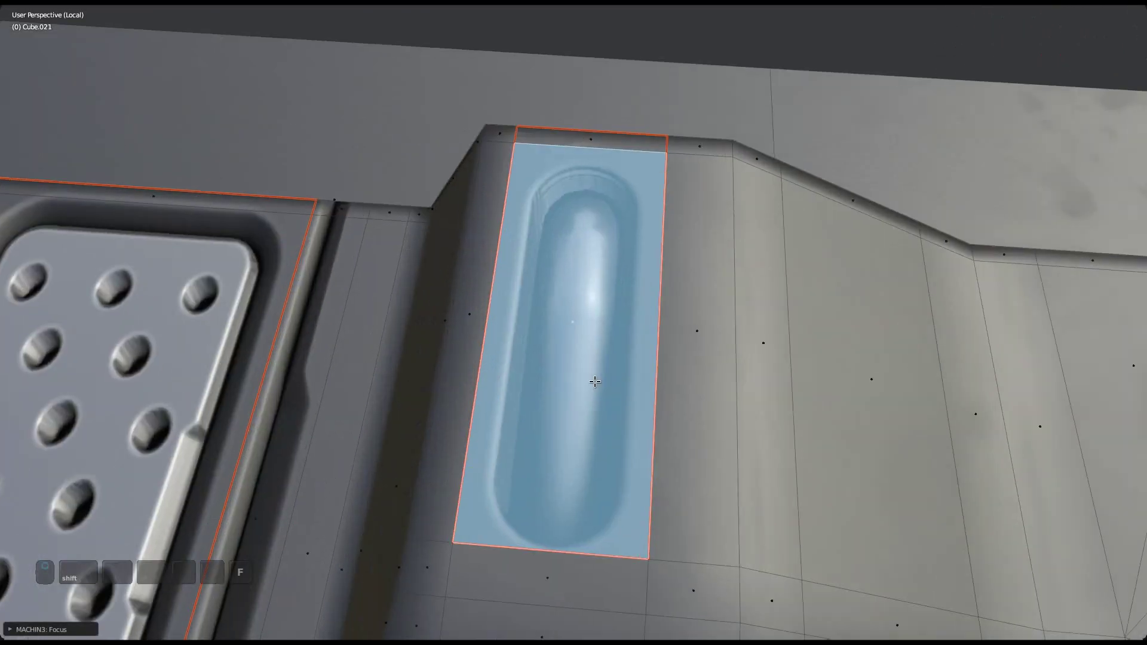
key("a")
middle_click_drag(594, 378, 538, 343)
scroll(561, 352, "down", 3)
middle_click_drag(603, 376, 697, 345)
scroll(697, 345, "down", 4)
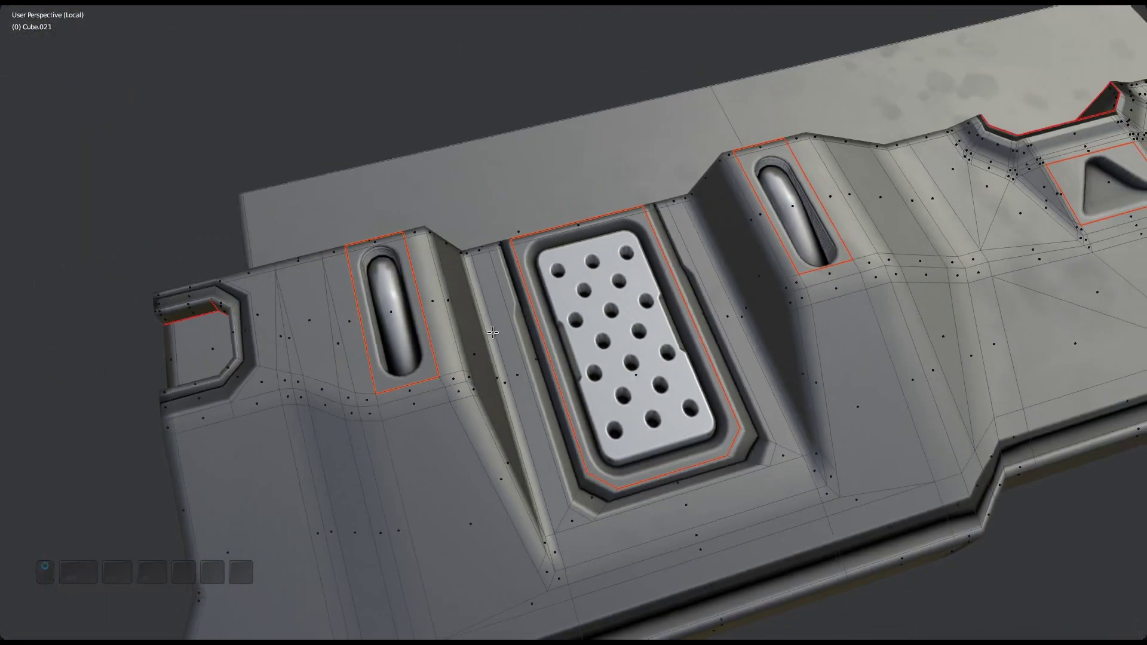
- Compare the perforated panel on the back-right quadrant with the flipped one on the front-left quadrant
middle_click_drag(460, 292, 582, 350)
scroll(573, 340, "down", 6)
middle_click_drag(496, 251, 627, 573, "shift")
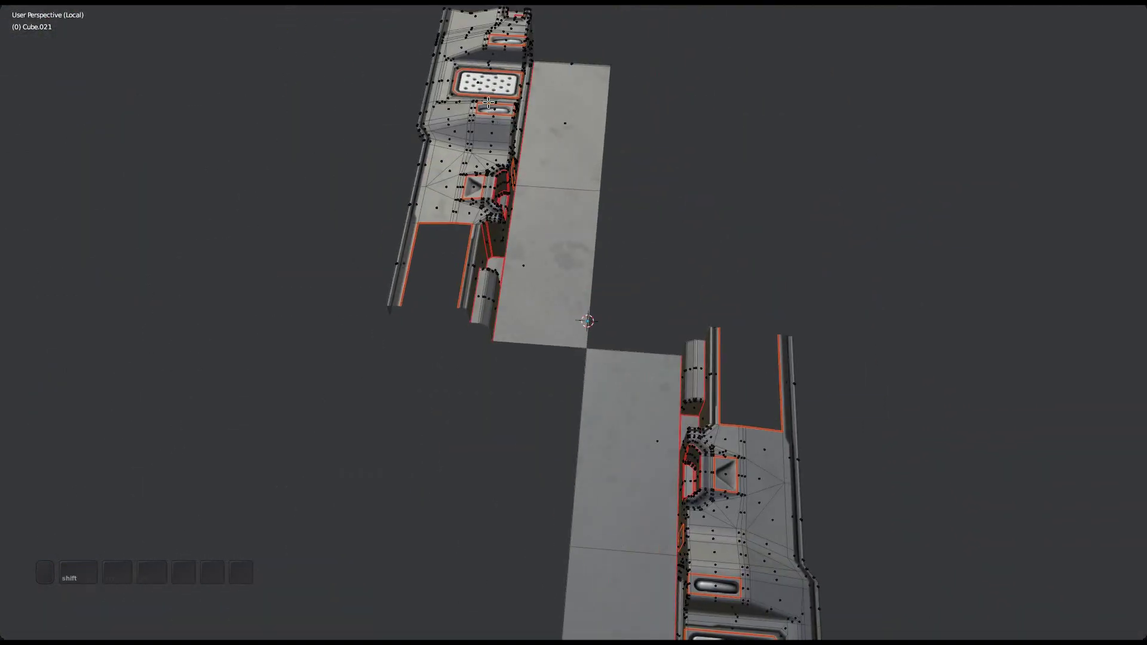
left_click(487, 88)
key("f")
middle_click_drag(765, 448, 613, 412)
key("a")
scroll(612, 412, "down", 4)
middle_click_drag(680, 394, 575, 340)
middle_click_drag(525, 373, 624, 348)
middle_click_drag(424, 349, 776, 412, "shift")
scroll(585, 439, "down", 4)
middle_click_drag(526, 464, 607, 323, "shift")
scroll(525, 351, "down", 2)
scroll(528, 353, "down", 4)
middle_click_drag(605, 375, 609, 384)
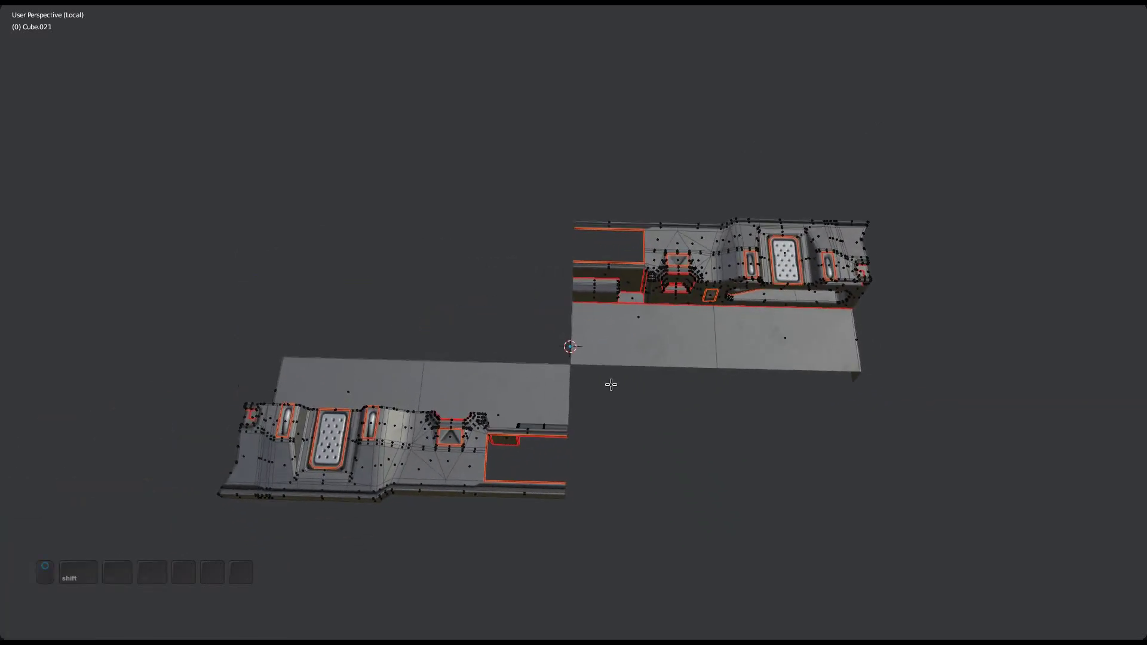
scroll(609, 384, "up", 1)
- Box-select the two rows of long strip islands in the UV editor and flip them with Mirror Trim
key("ctrl+alt+space")
middle_click_drag(332, 380, 368, 392, "shift")
middle_click_drag(627, 238, 658, 270, "shift")
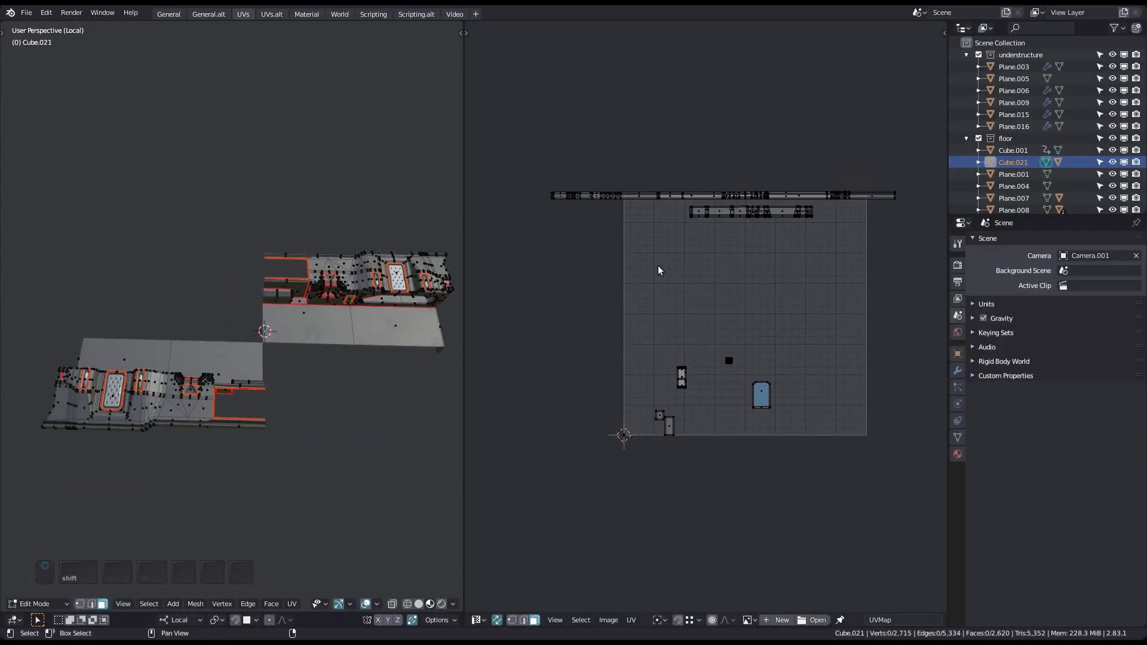
left_click_drag(504, 154, 928, 242)
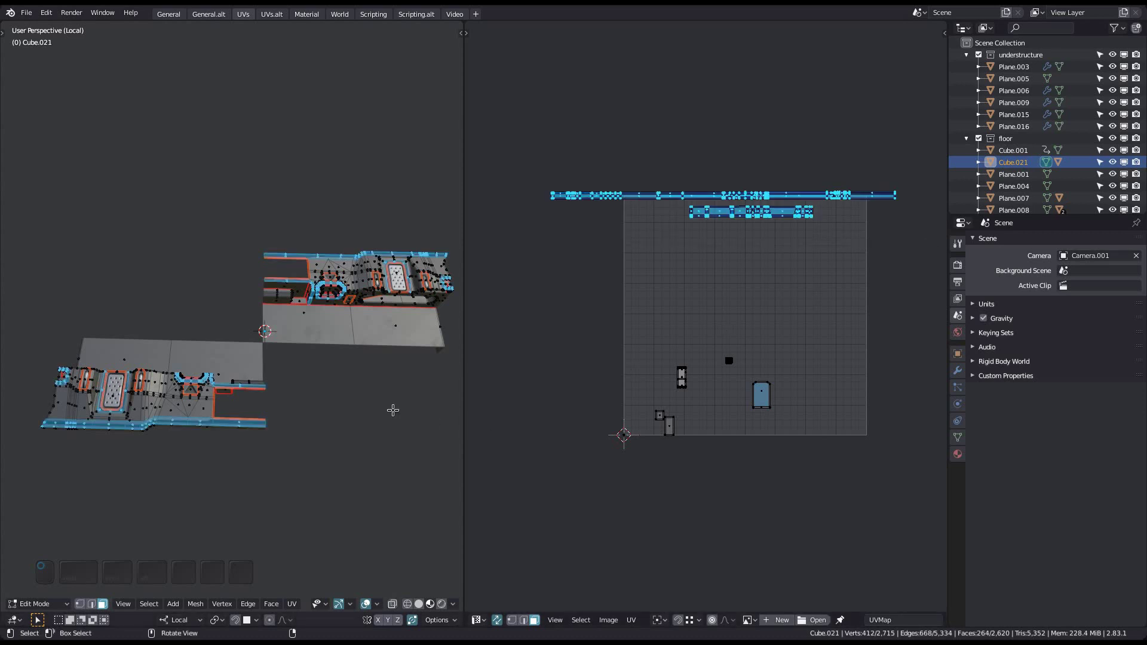
middle_click_drag(337, 402, 336, 399, "shift")
scroll(186, 398, "up", 5)
mouse_move(201, 395)
middle_mouse_down()
mouse_move(209, 430)
mouse_move(216, 400)
middle_mouse_up()
middle_click_drag(735, 290, 733, 309, "shift")
scroll(707, 413, "up", 2)
middle_click_drag(719, 380, 675, 397, "shift")
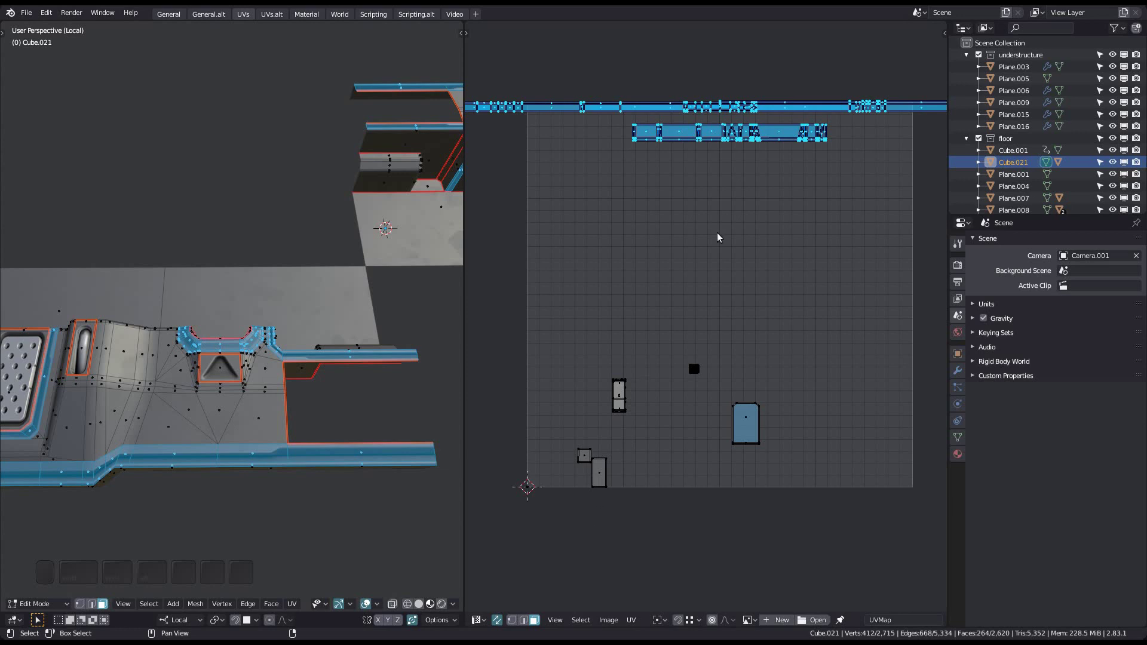
scroll(718, 238, "up", 3, "shift")
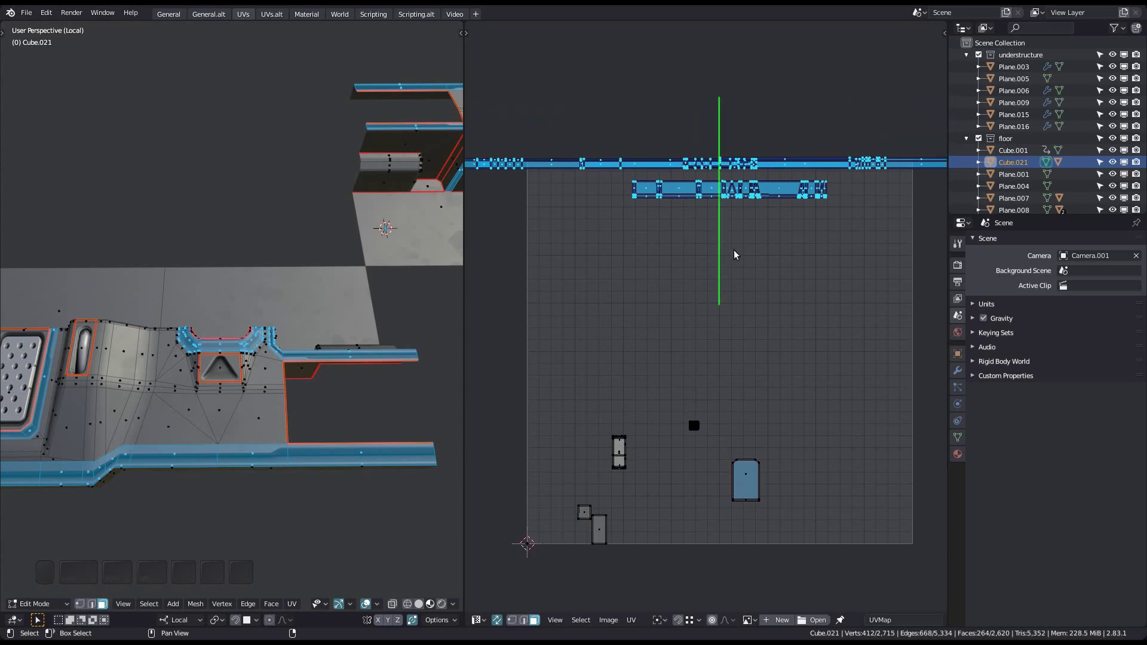
scroll(733, 262, "down", 2, "shift")
key("shift+d")
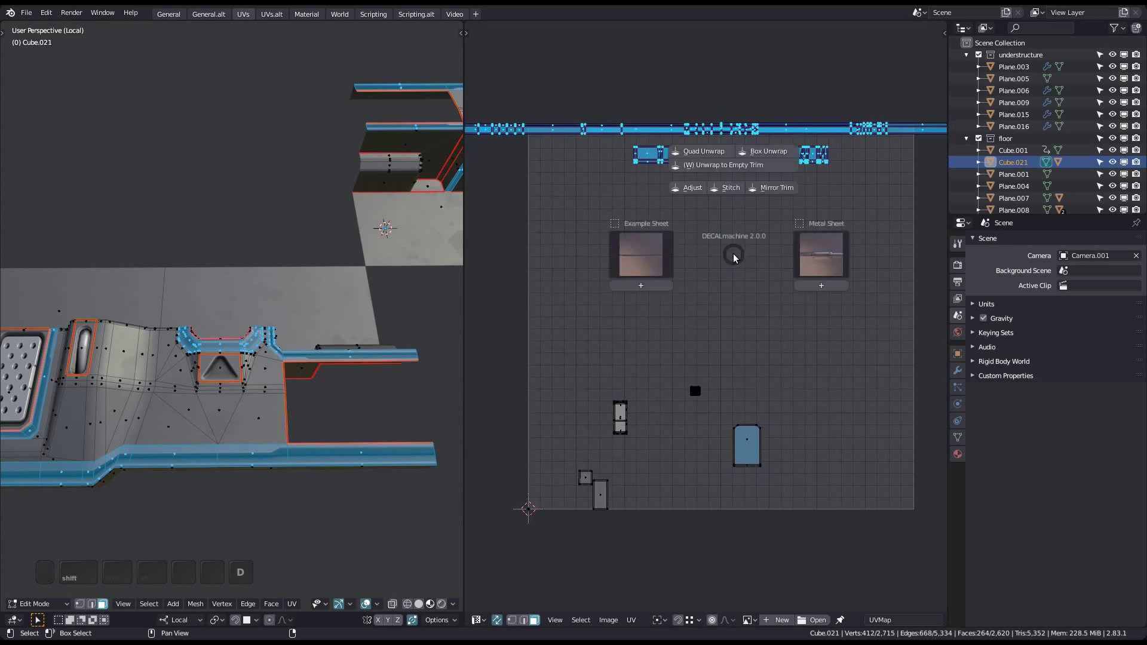
left_click(772, 189)
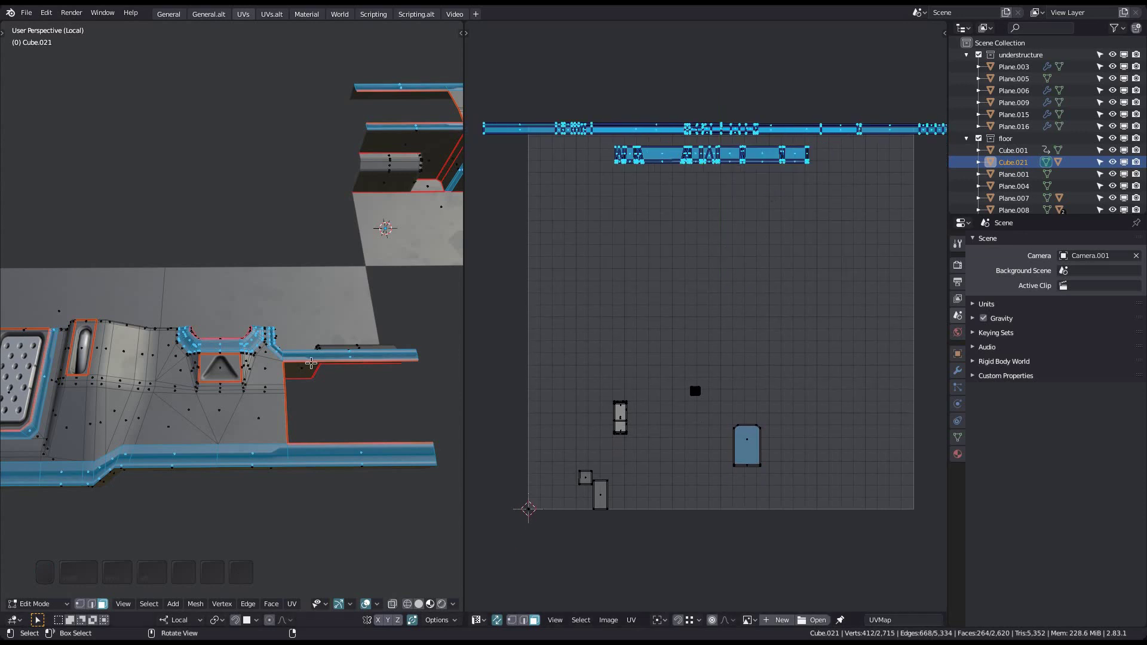
- Clear the selection in the maximized 3D view and reveal all hidden faces of the floor mesh
key("shift+space")
middle_click_drag(602, 422, 614, 312, "shift")
key("a")
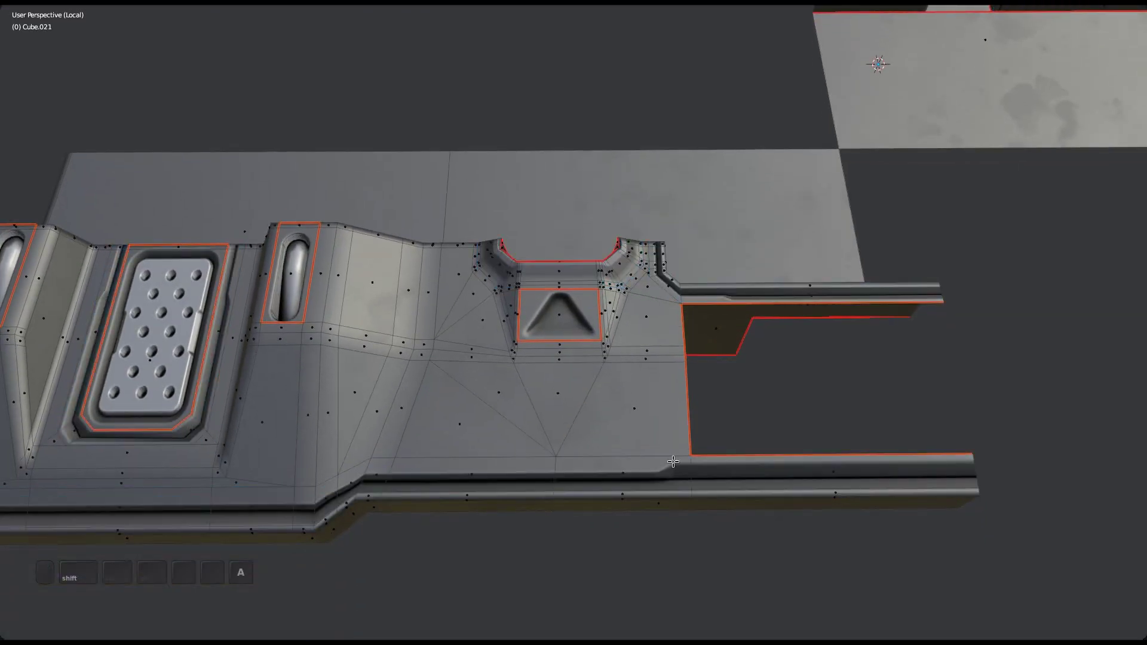
middle_click_drag(828, 473, 526, 398, "shift")
key("alt+h")
middle_click_drag(637, 423, 547, 506, "shift")
key("alt+a")
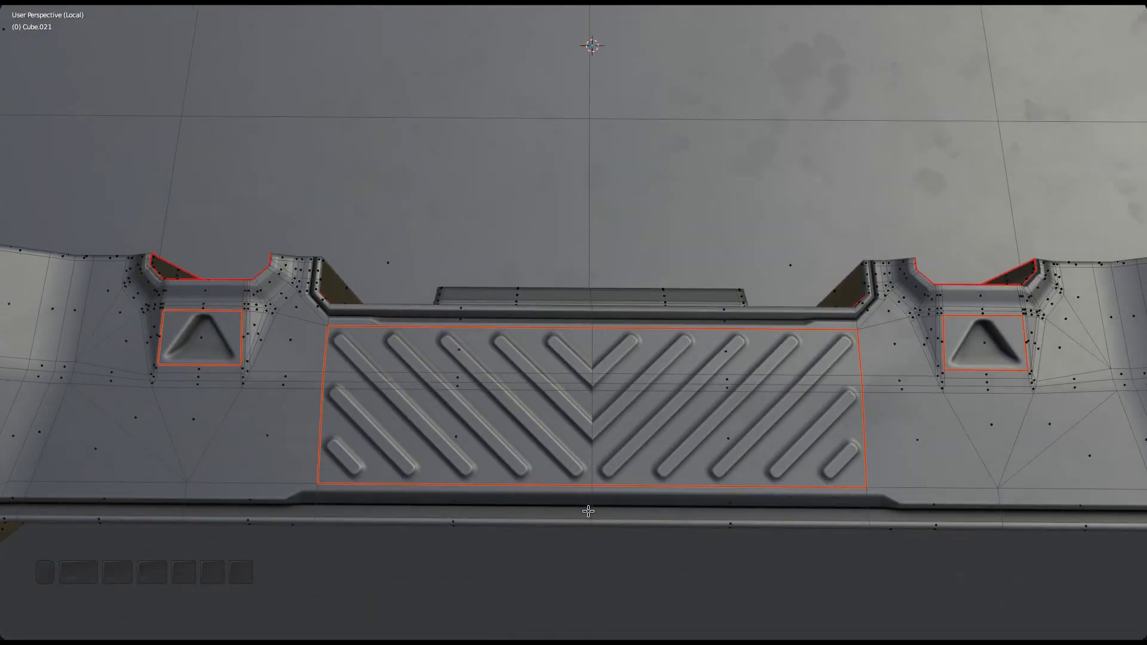
- Select all linked faces of the diagonal-striped front panel and unwrap them again to its Example Sheet trim
middle_click_drag(988, 458, 683, 481, "shift")
middle_click_drag(555, 458, 824, 468, "shift")
scroll(801, 458, "down", 5)
middle_click_drag(743, 445, 625, 396, "shift")
scroll(731, 449, "up", 4)
key("ctrl+l")
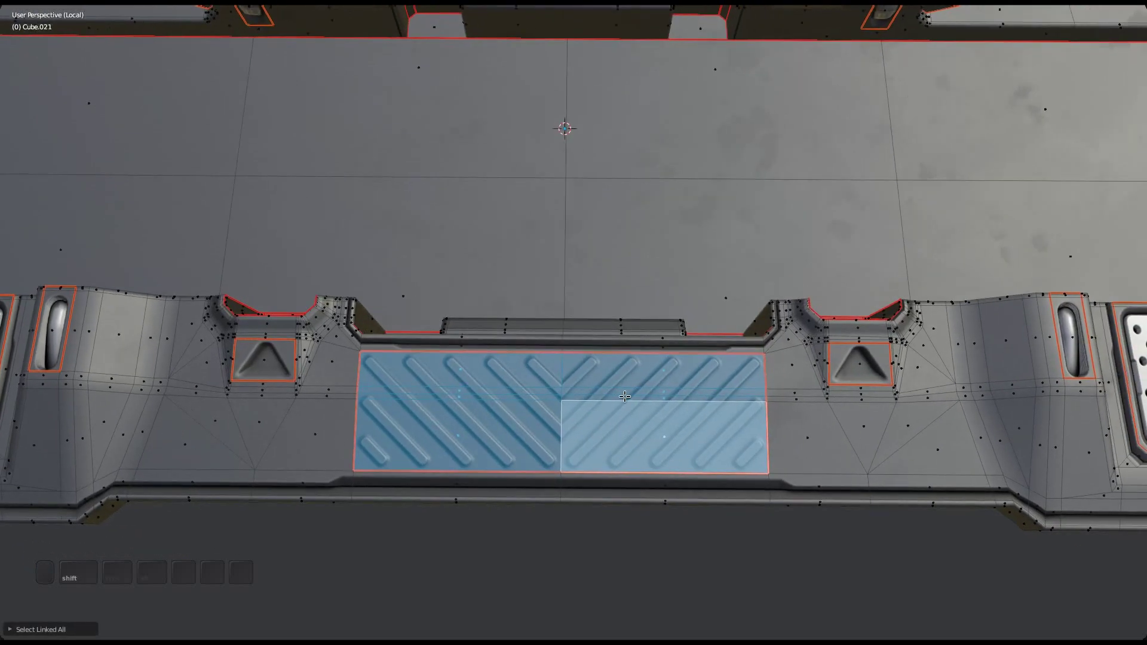
key("d")
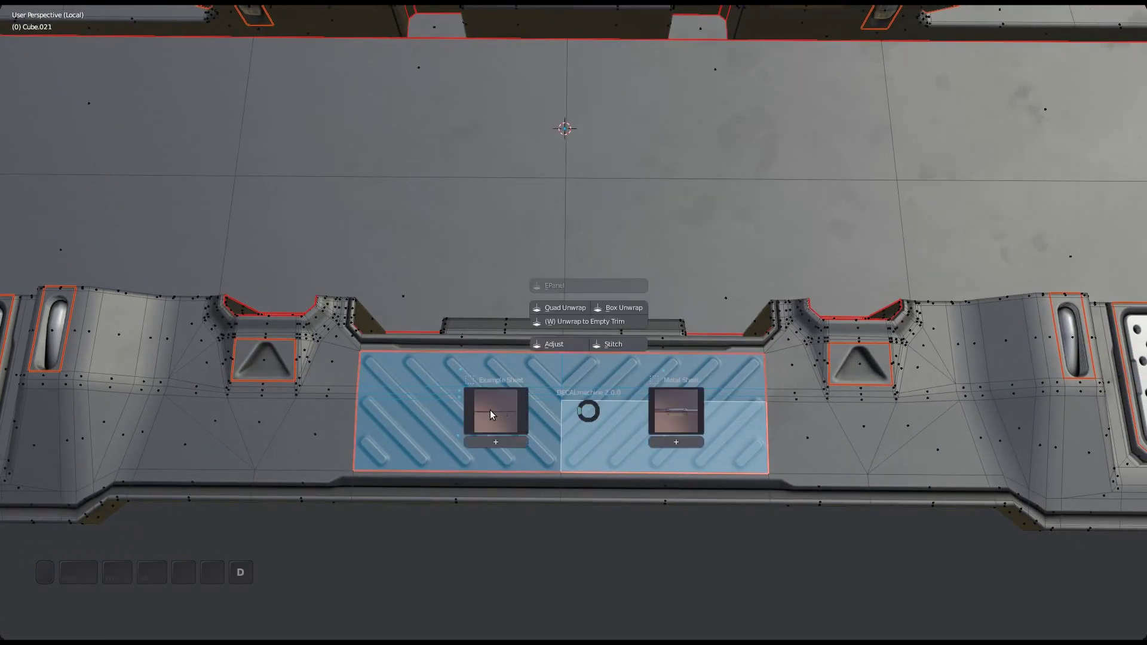
left_click(489, 410)
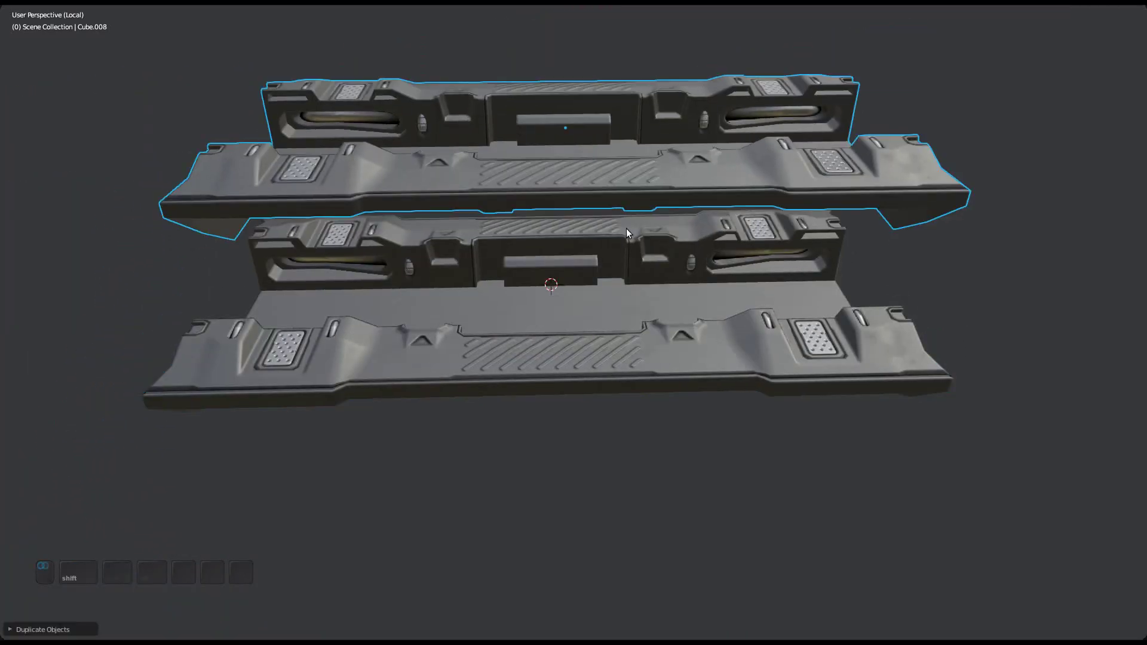
- Edit the duplicated floor mesh and apply the Example Sheet's X-shaped trim to the faces cut below the triangular recess
scroll(624, 305, "up", 6)
key("Tab")
scroll(597, 371, "up", 5)
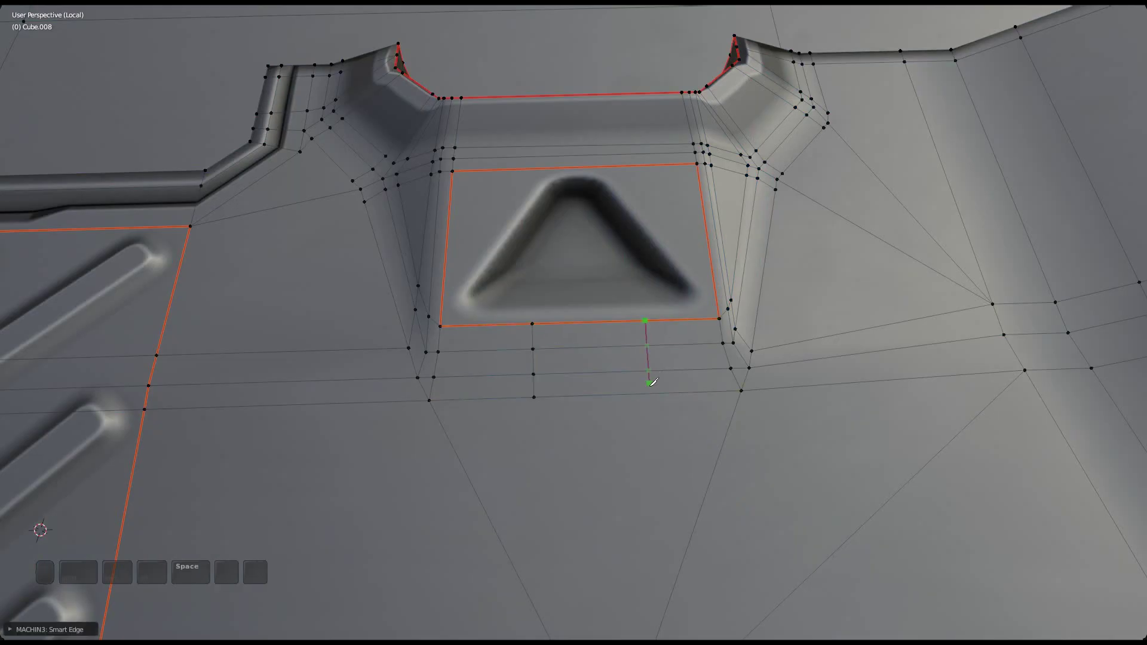
key("Escape")
key("d")
left_click(686, 376)
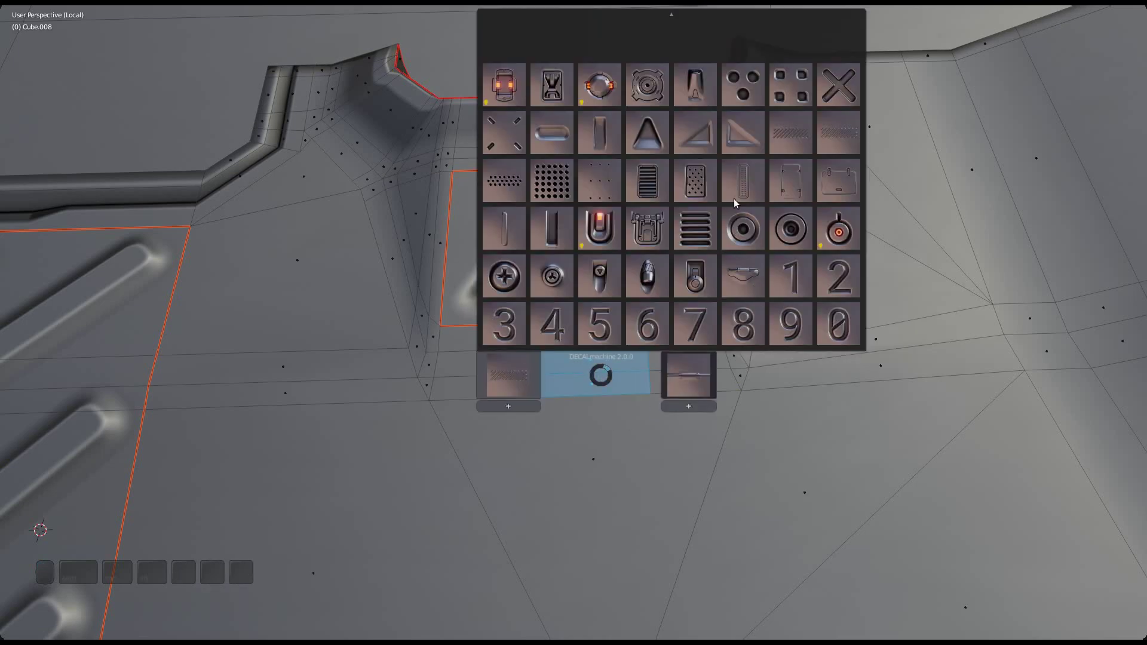
left_click(840, 83)
left_click(578, 392)
middle_click_drag(578, 392, 669, 395, "shift")
left_click(568, 338)
- Clear the selection and symmetrize the mesh so the X-shaped trim is copied to the opposite side
key("a")
scroll(567, 402, "down", 7)
key("alt+x")
- Select the mirrored triangular recess and X-shaped trim faces and show their islands in the UV editor
middle_click_drag(101, 399, 492, 418, "shift")
scroll(460, 372, "up", 3)
scroll(455, 344, "up", 2)
left_click(517, 306)
left_click(510, 416, "shift")
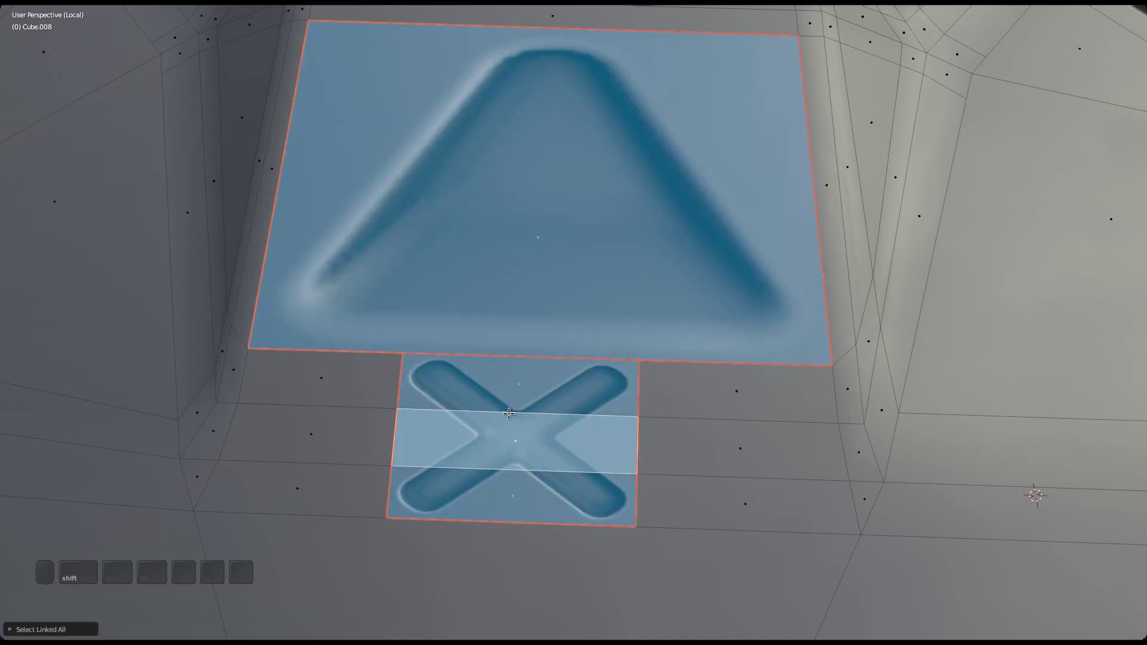
key("ctrl+space")
middle_click_drag(372, 384, 383, 398, "shift")
scroll(660, 369, "up", 4)
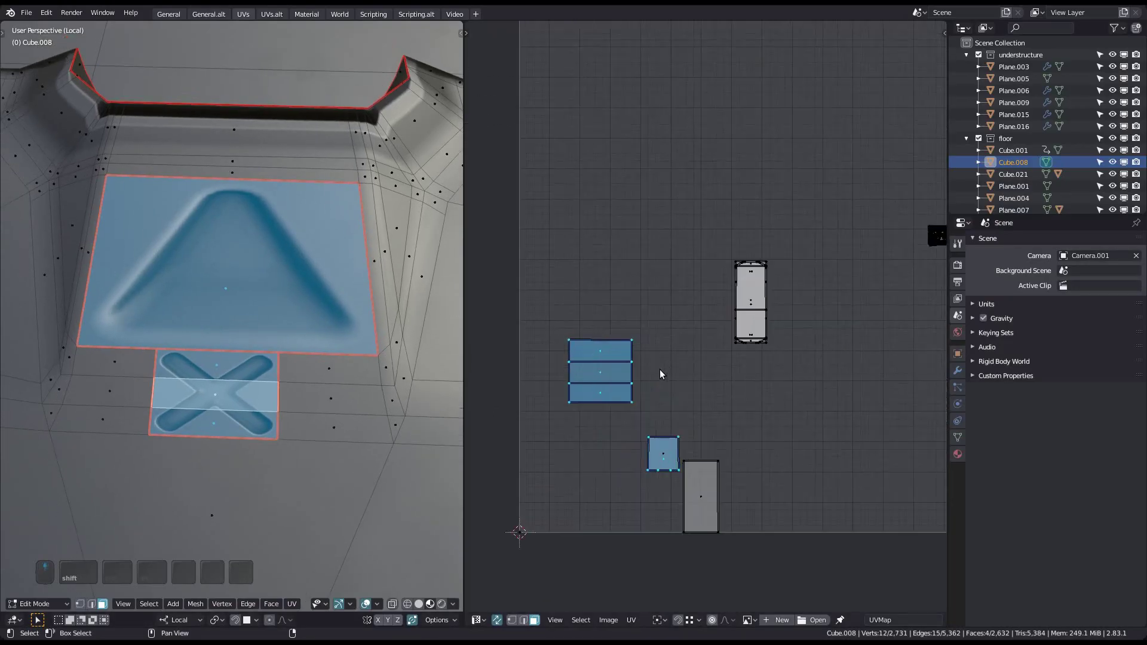
- Try flipping the triangle and X islands together with Mirror Trim, and revert the joint flip
key("d")
left_click(714, 247, "alt")
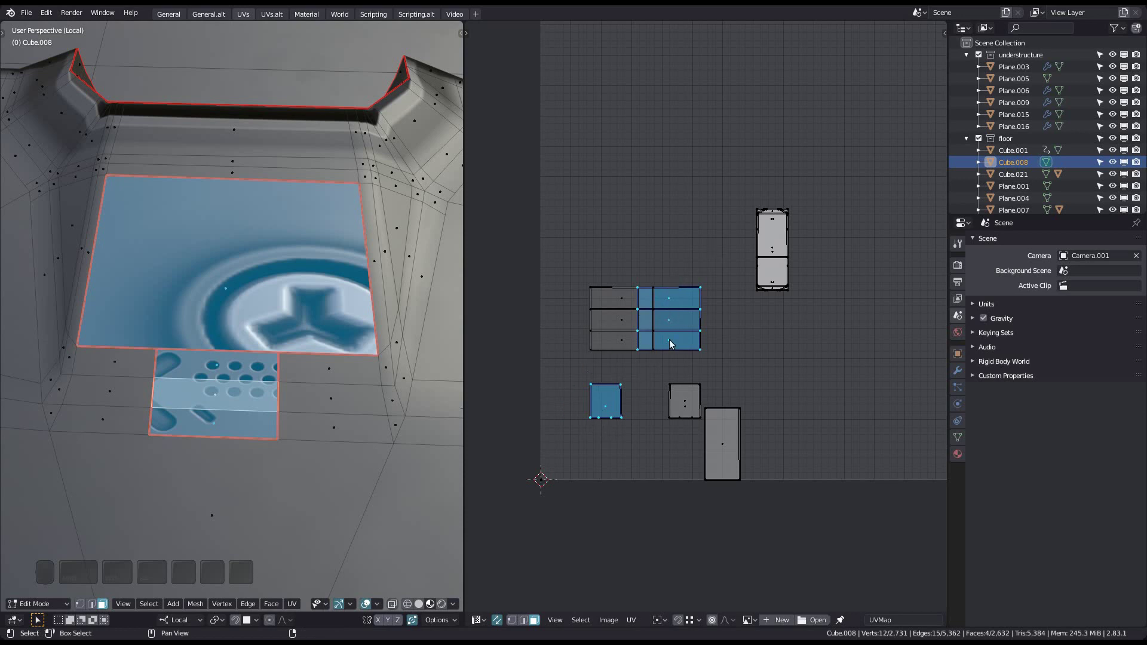
key("d")
left_click(714, 270)
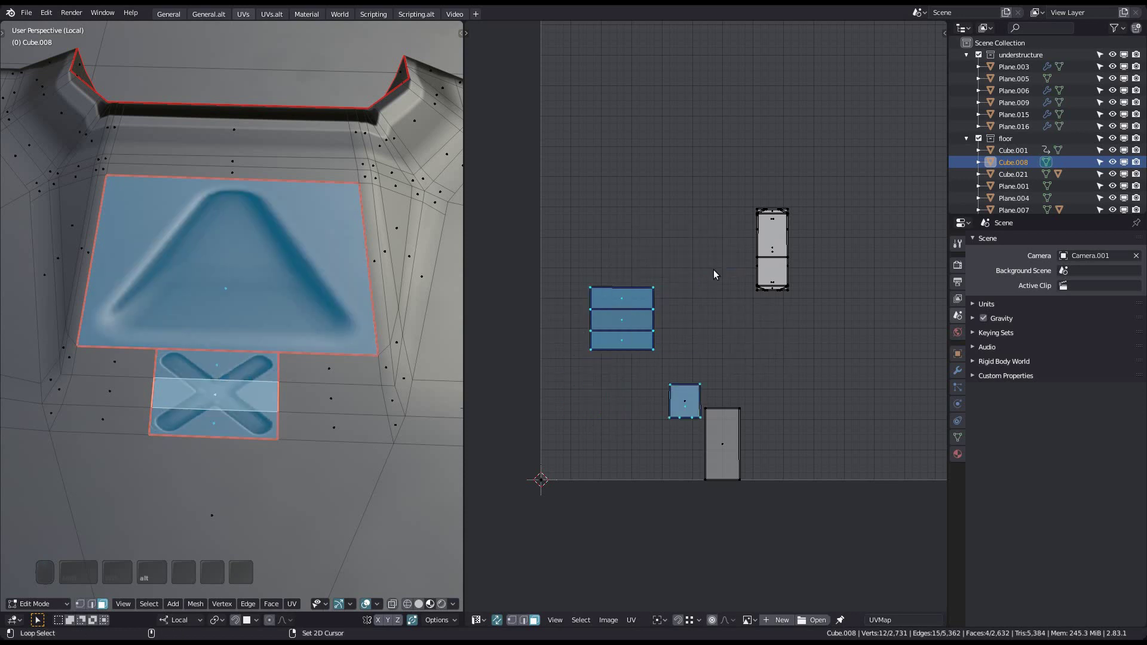
- Select only the linked faces of the X-shaped trim and flip their UVs with Mirror Trim
left_click(248, 390)
key("ctrl+l")
key("shift+d")
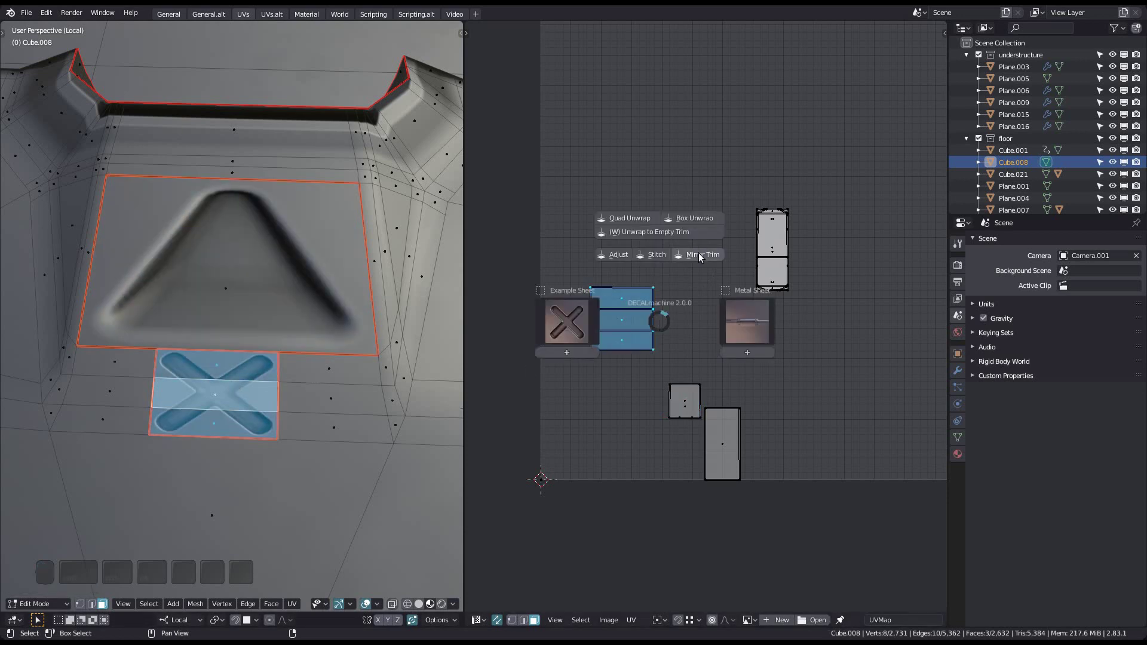
left_click(698, 253)
- Select the triangular recess face, flip its UVs with Mirror Trim, and clear the selection
left_click(304, 287)
key("d")
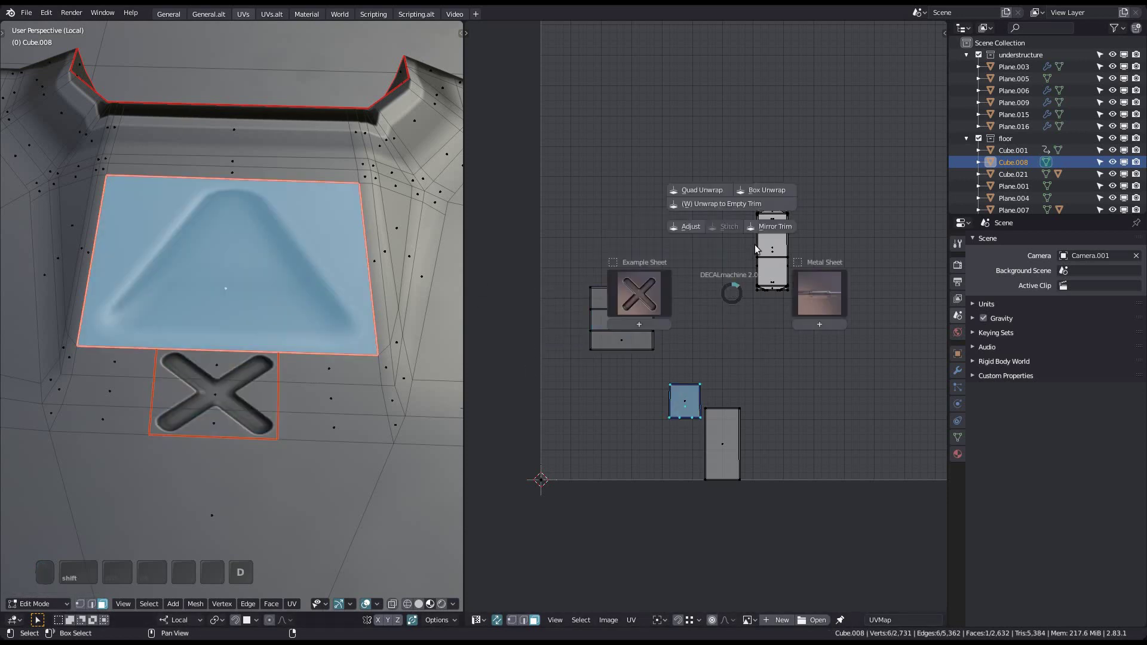
left_click(768, 227)
key("a")
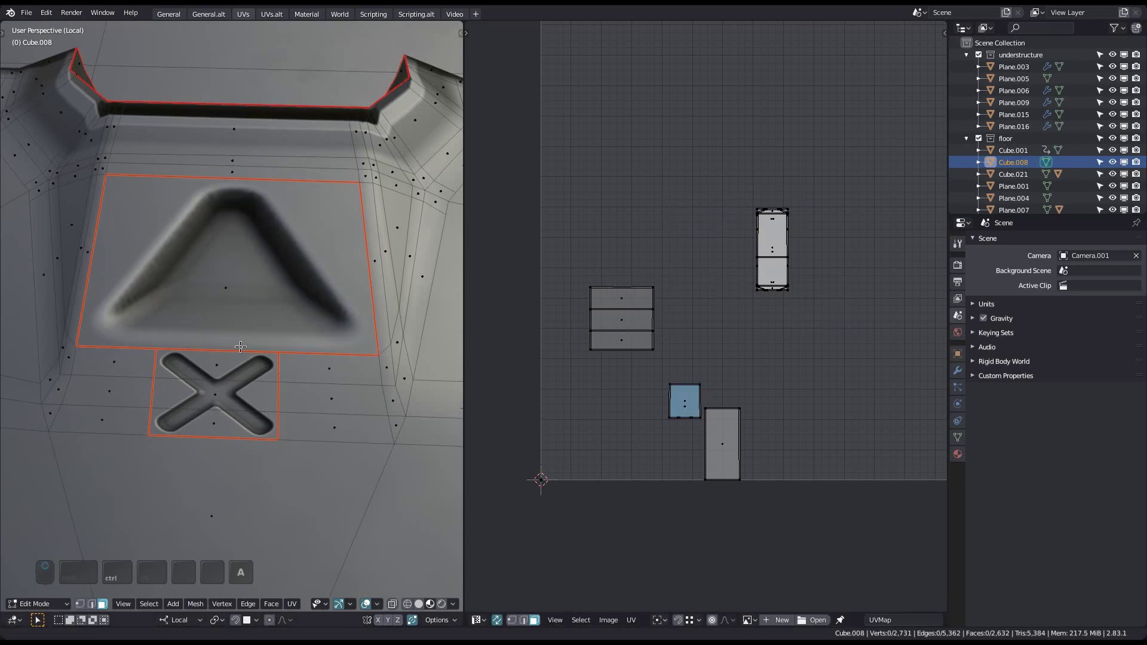
middle_click_drag(241, 347, 279, 308, "ctrl")
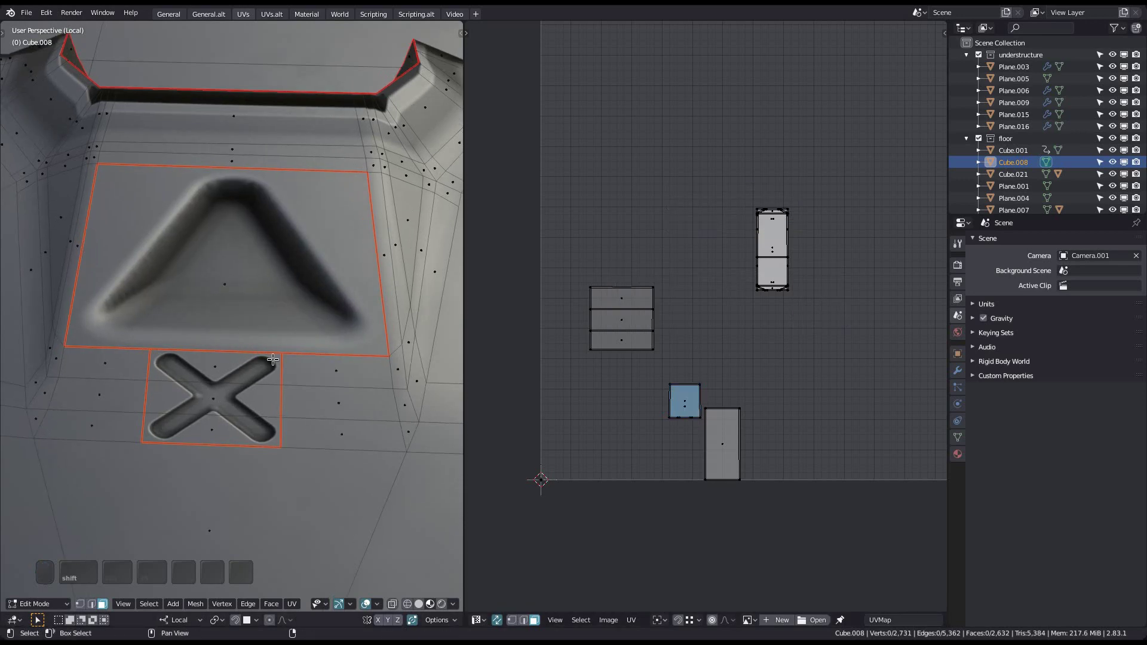